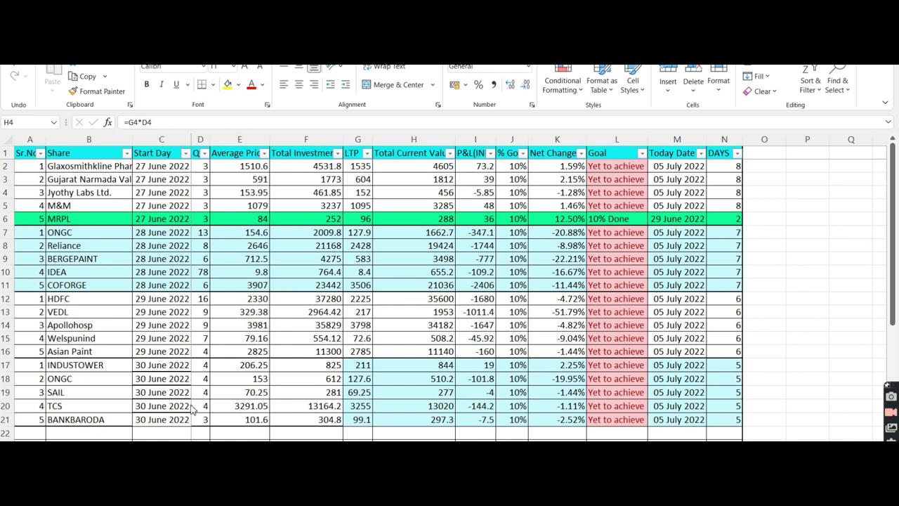
Review the names in the Share column across the listed stocks, from the 30 June entries up to the header
left_click(97, 369)
key("Down")
key("Down")
key("Down")
key("Down")
key("Up")
key("Up")
key("Up")
key("Up")
key("Up")
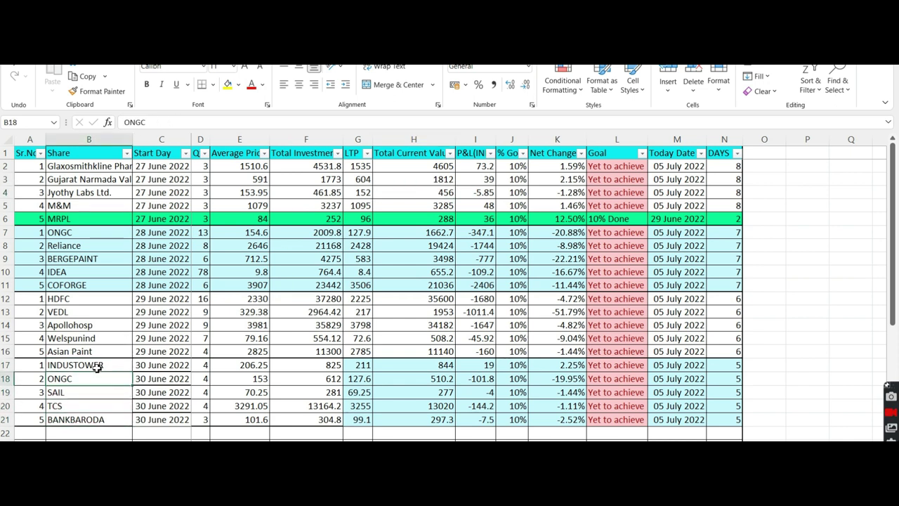
key("Up")
key("Up")
key("Up")
key("Up")
key("Up")
key("Up")
key("Up")
key("Up")
key("Up")
key("Up")
key("Up")
key("Up")
key("Up")
key("Up")
key("Up")
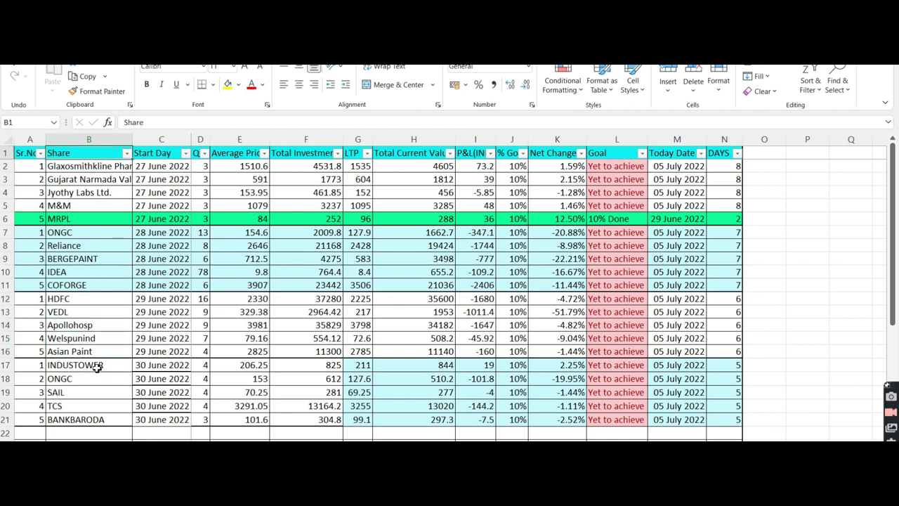
key("Down")
key("Down")
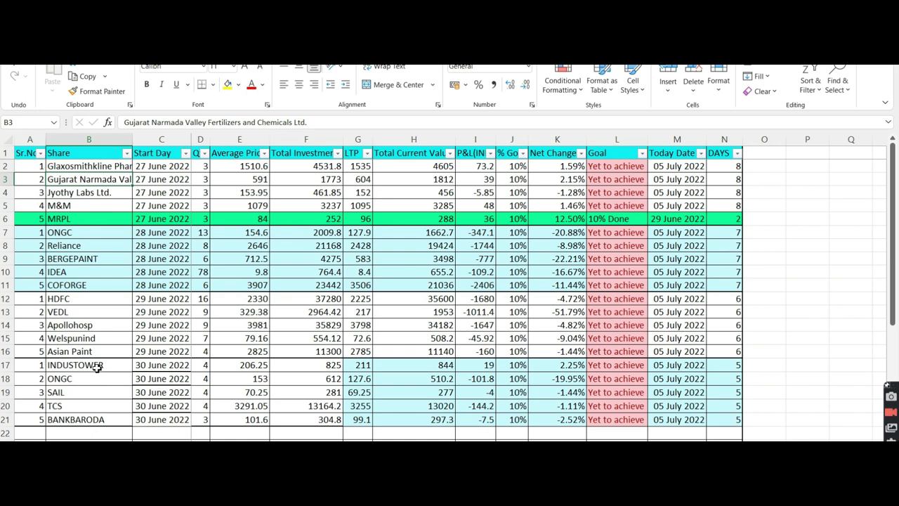
Examine the Goal and % Goal cells in the MRPL row and the Net Change cells of the shares above it
left_click(605, 221)
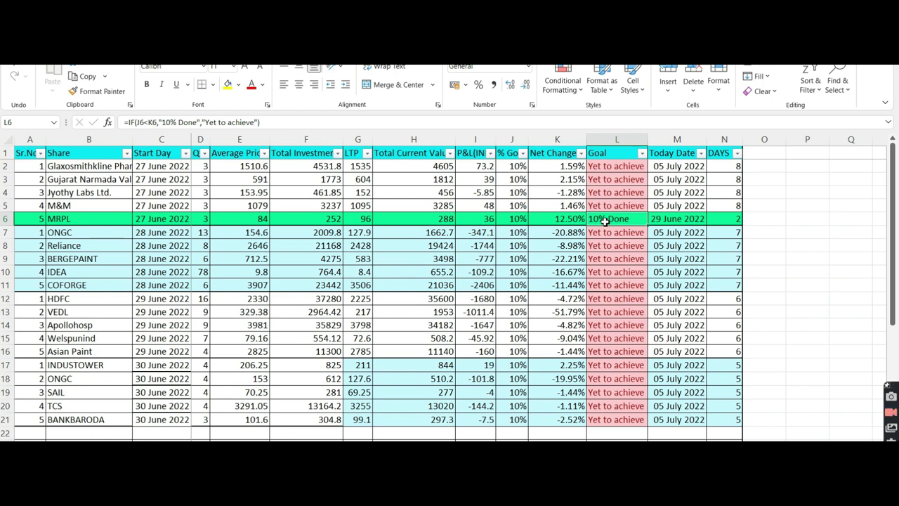
left_click(518, 219)
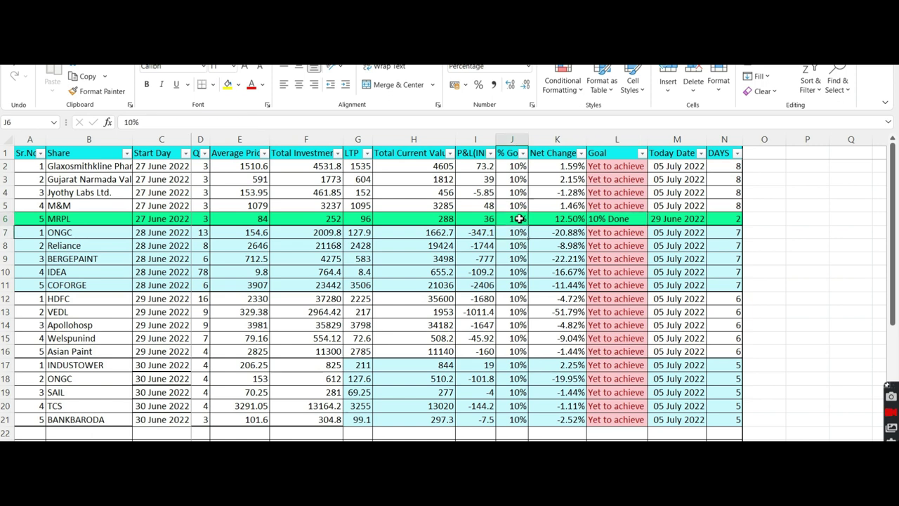
key("Right")
key("Up")
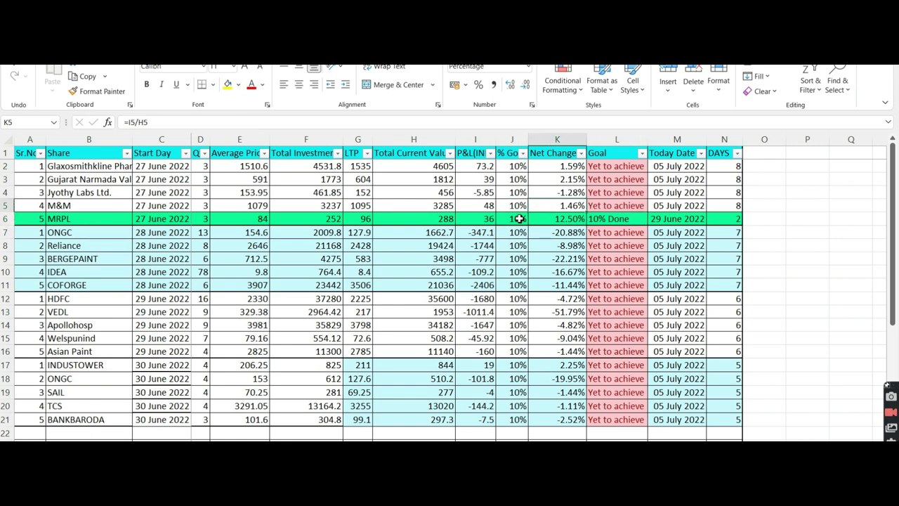
key("Up")
key("Up")
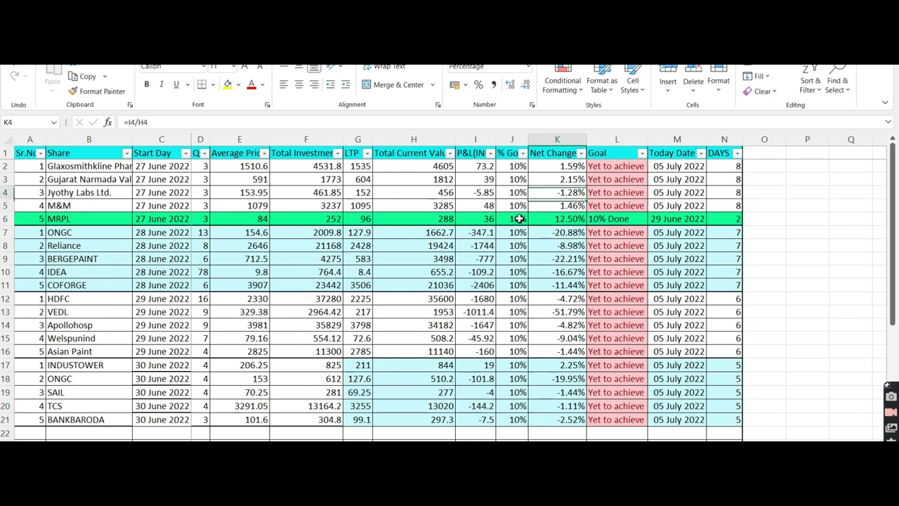
key("Up")
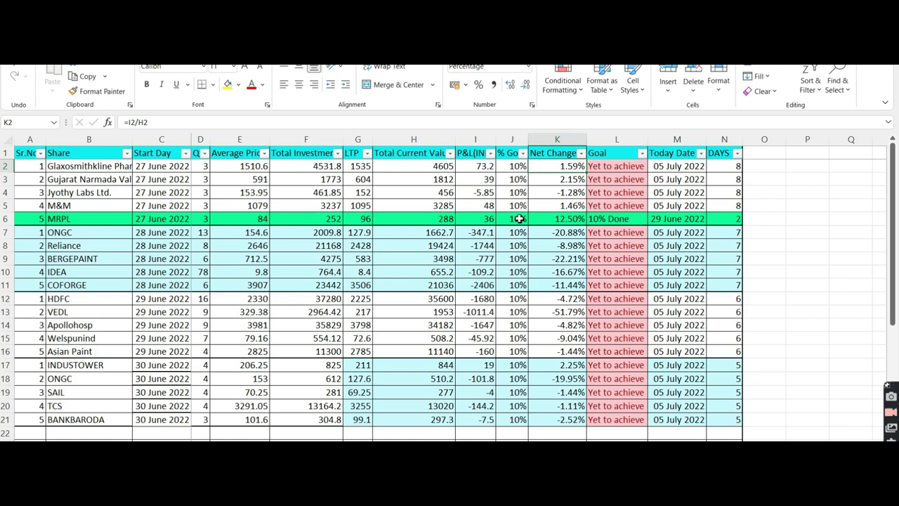
Filter the Net Change column to show only -51.79% and -22.21%
left_click(581, 153)
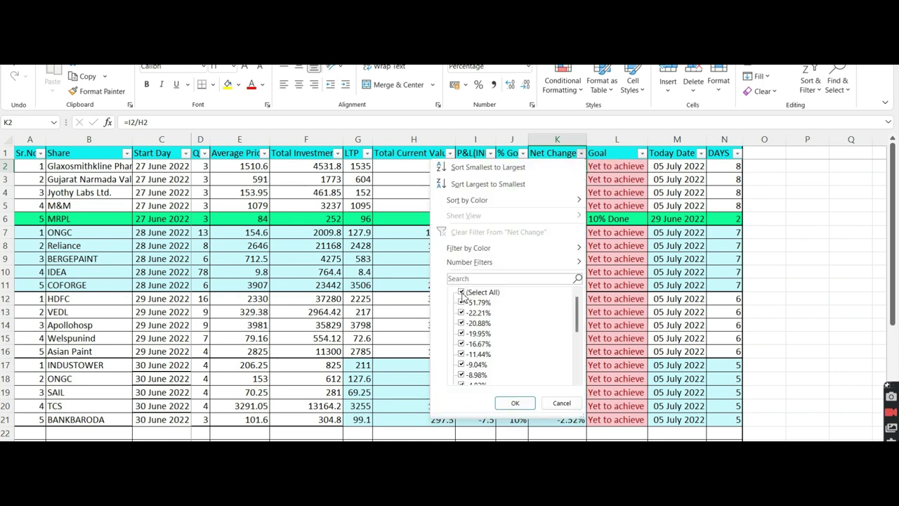
left_click(462, 292)
left_click(461, 303)
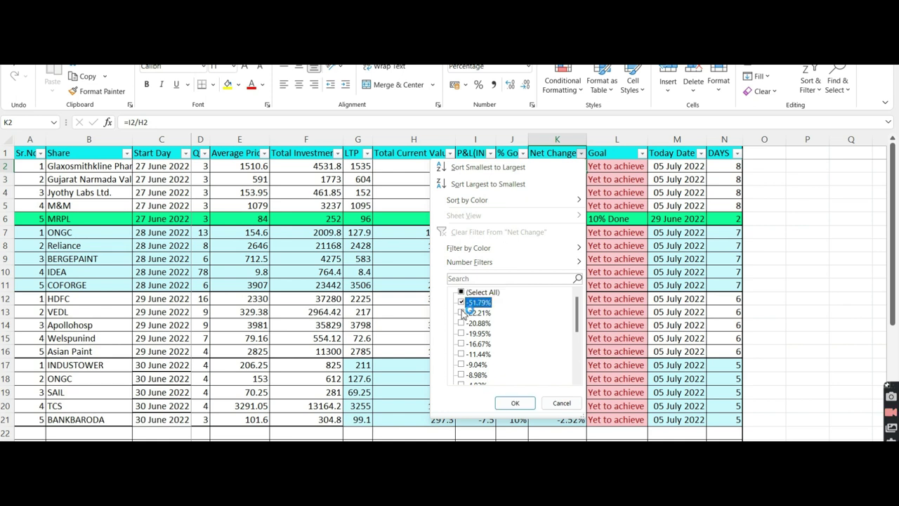
left_click(462, 313)
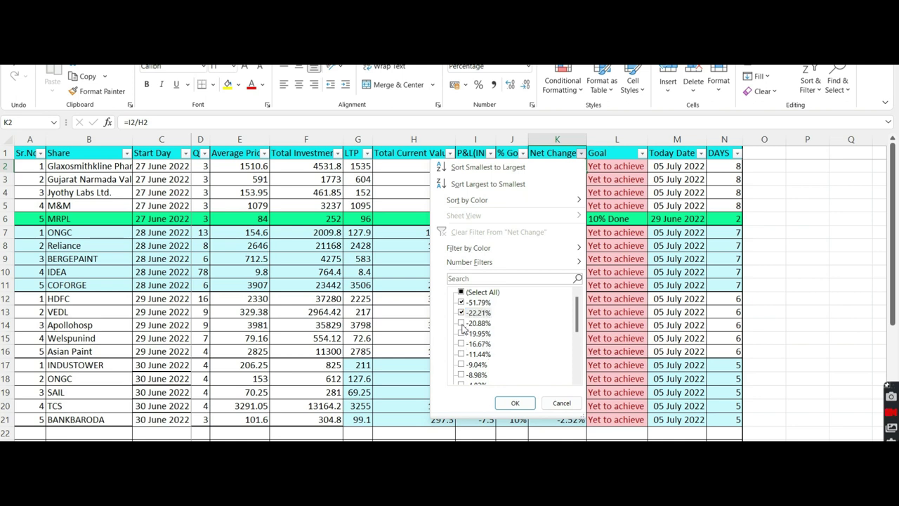
left_click(515, 403)
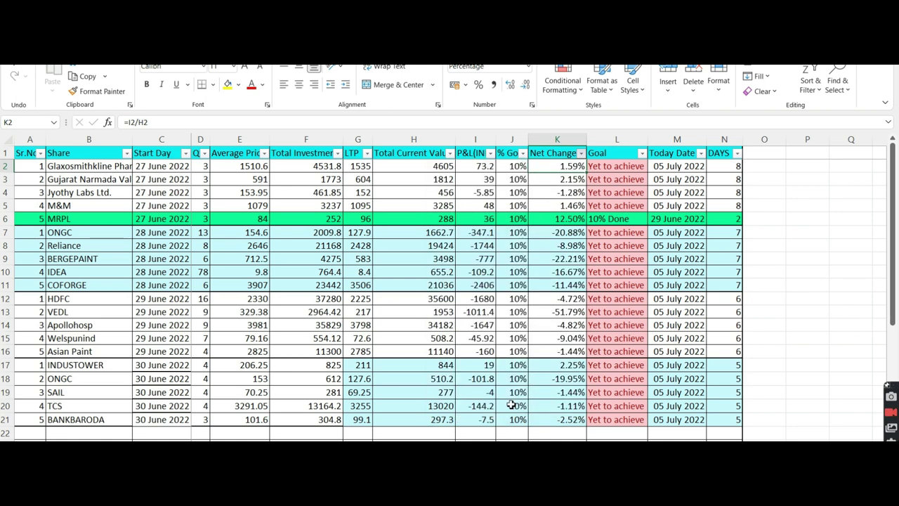
left_click(536, 270)
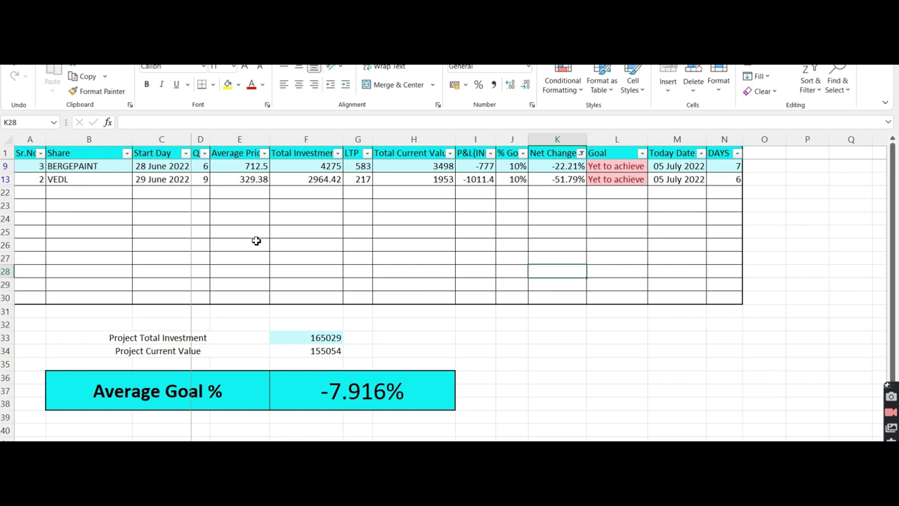
Examine the VEDL row from its share name and start day through current value and P&L to Net Change
scroll(256, 241, "up", 7, "ctrl")
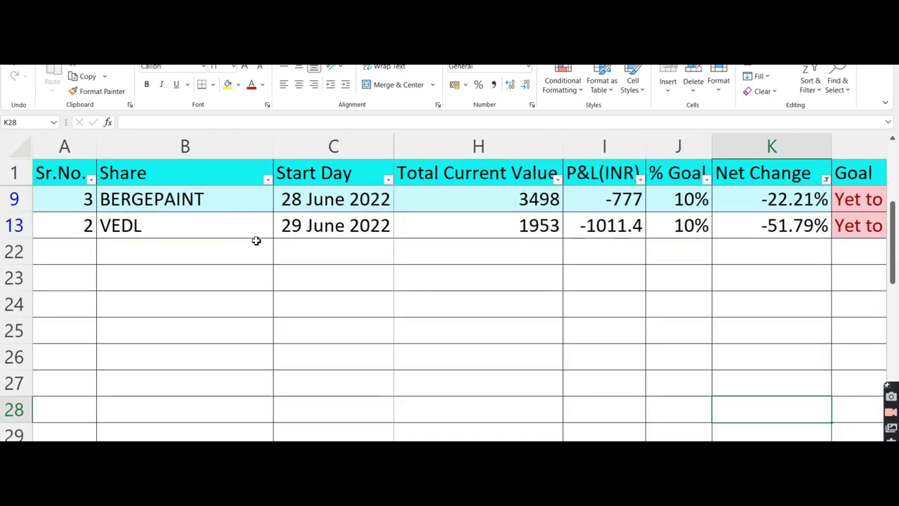
scroll(256, 241, "up", 2, "ctrl")
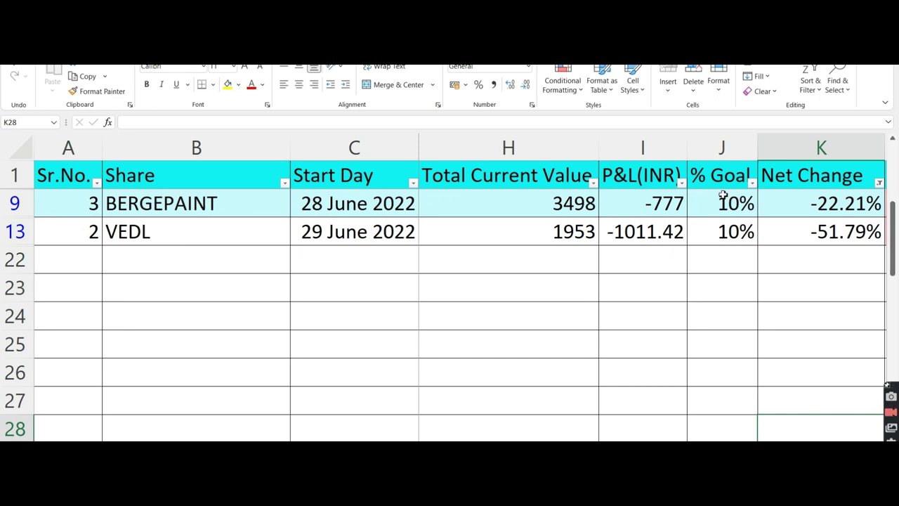
left_click(198, 237)
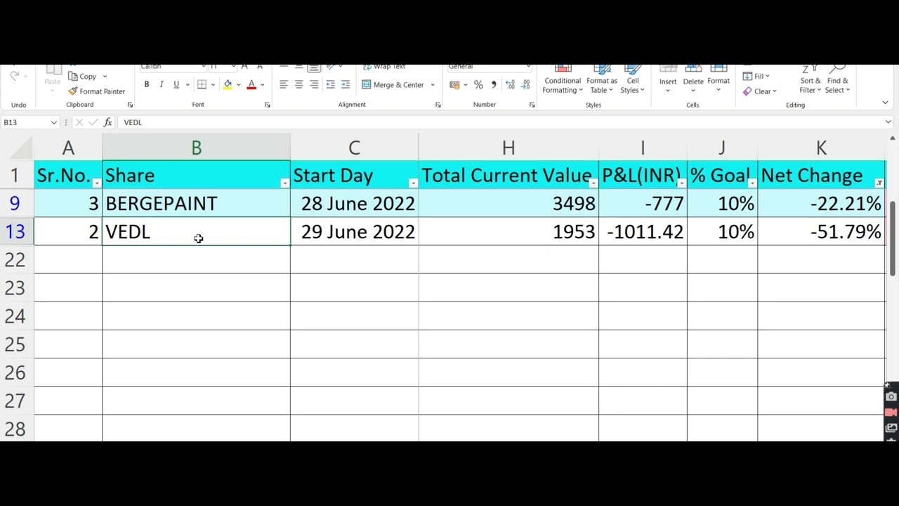
left_click(390, 244)
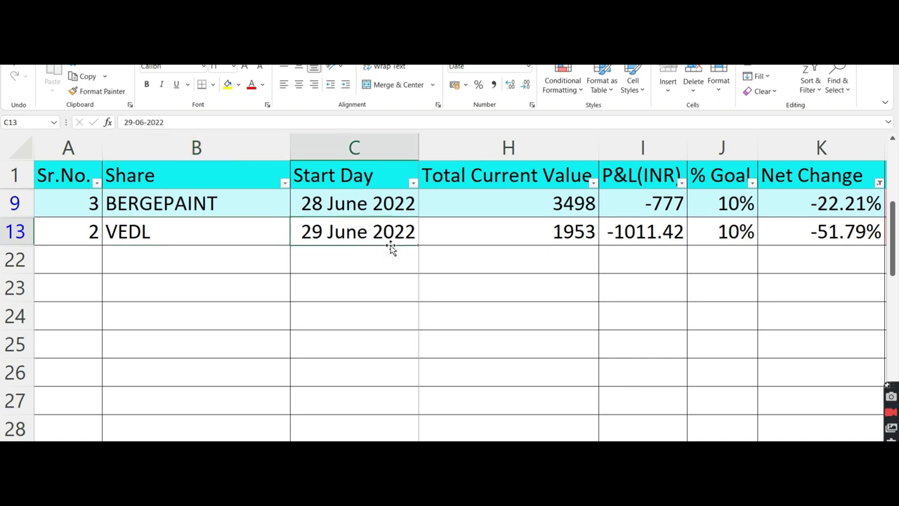
key("Right")
key("Right")
key("Left")
key("Left")
key("Right")
key("Right")
key("Right")
key("Right")
key("Right")
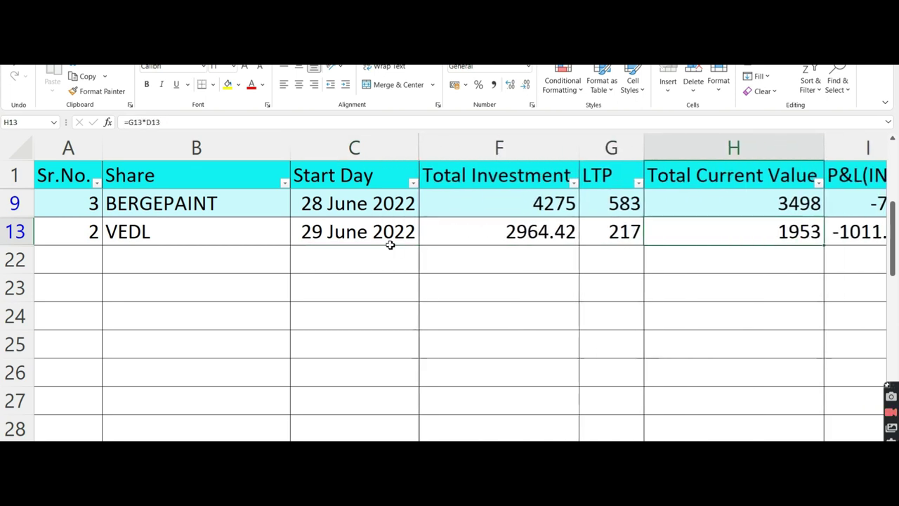
key("Left")
key("Left")
key("Left")
key("Left")
key("Left")
key("Right")
key("Right")
key("Right")
key("Right")
key("Right")
key("Right")
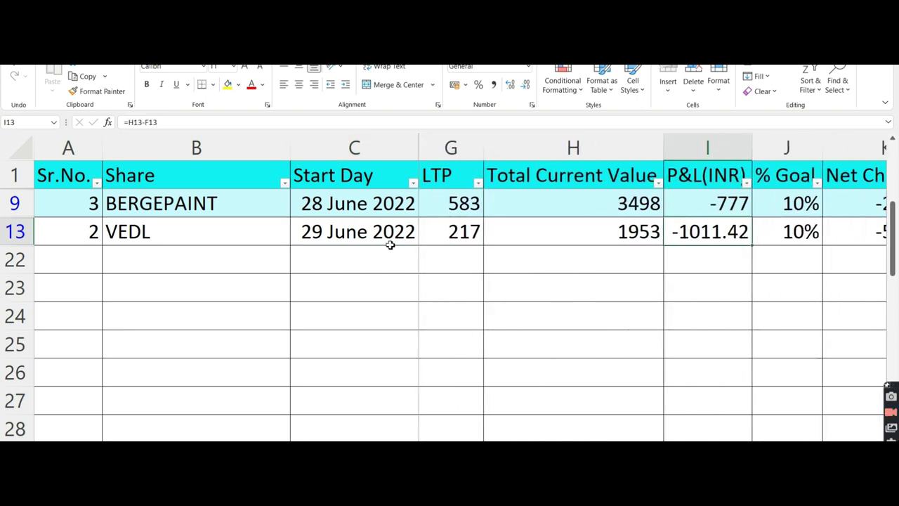
key("Right")
key("Right")
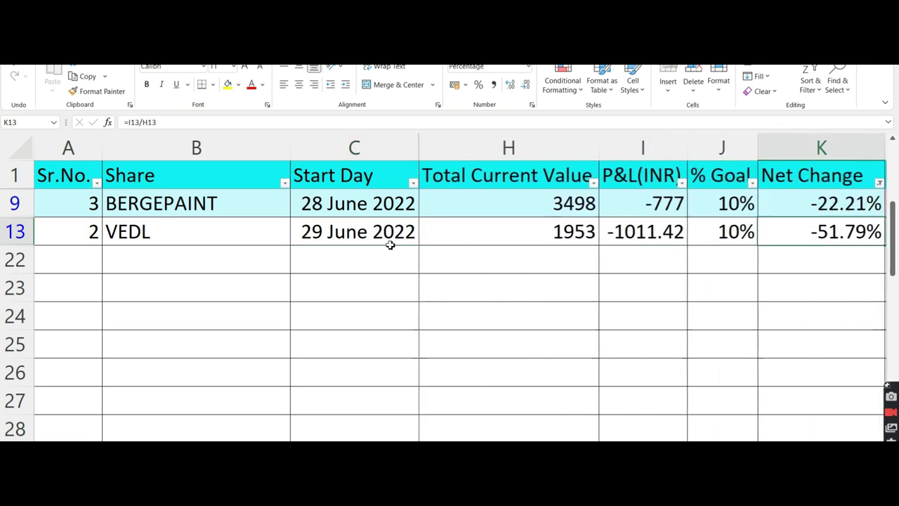
Compare the Net Change, Goal, Today Date and DAYS cells of the BERGEPAINT and VEDL rows
key("Right")
key("Right")
key("Left")
key("Left")
key("Right")
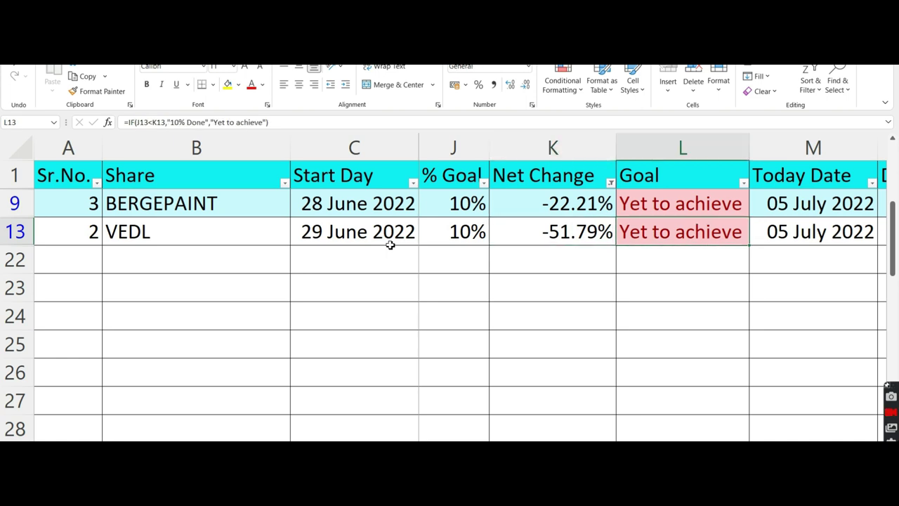
key("Right")
key("Left")
key("Up")
key("Down")
key("Up")
key("Right")
key("Right")
key("Right")
key("Right")
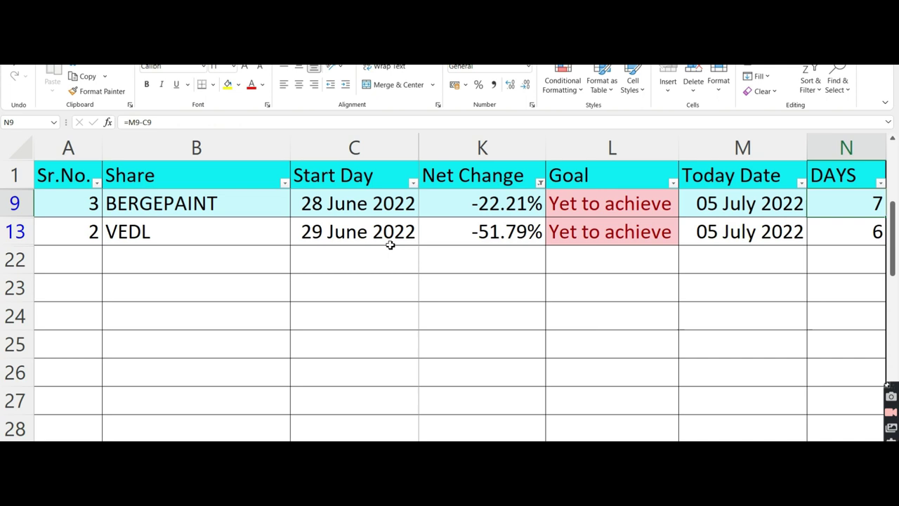
key("Left")
key("Left")
key("Down")
key("Up")
key("Left")
key("Left")
key("Left")
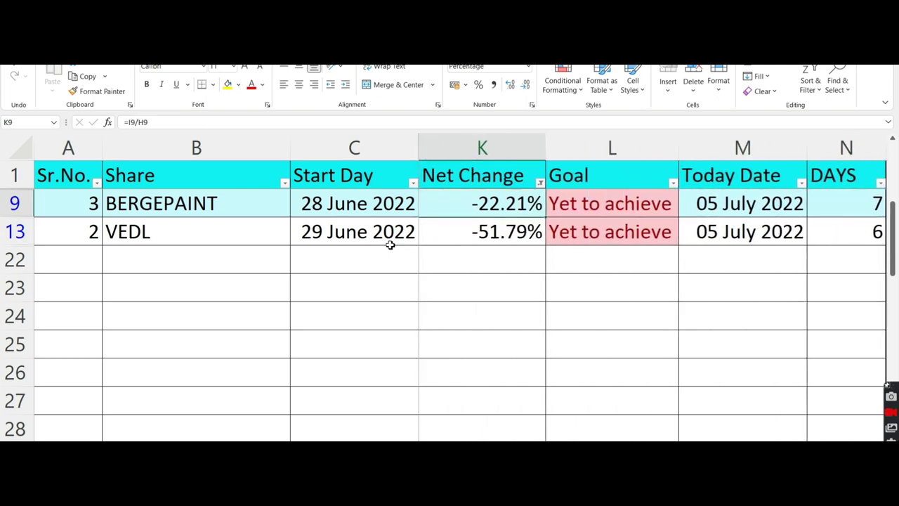
key("Down")
key("Right")
key("Up")
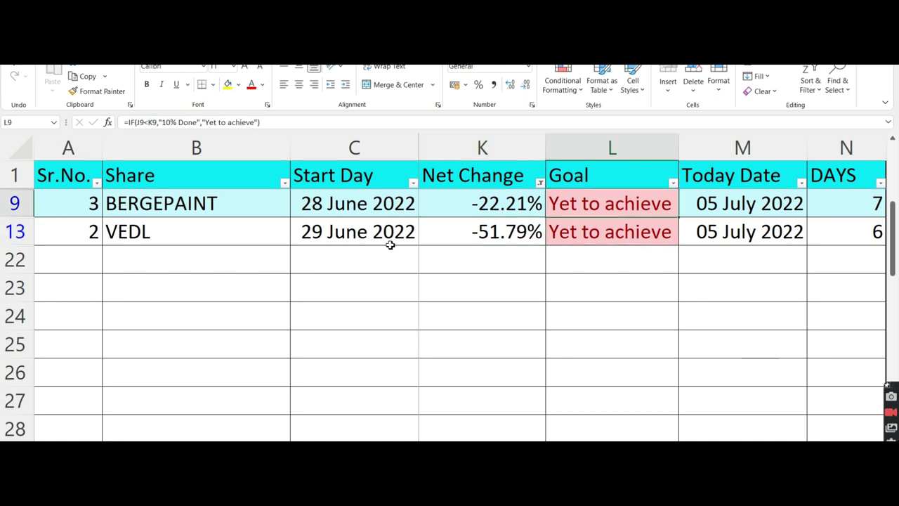
Examine the BERGEPAINT row across its columns, including quantity, prices, investment, P&L, Net Change and Goal
key("Left")
key("Left")
key("Left")
key("Left")
key("Left")
key("Right")
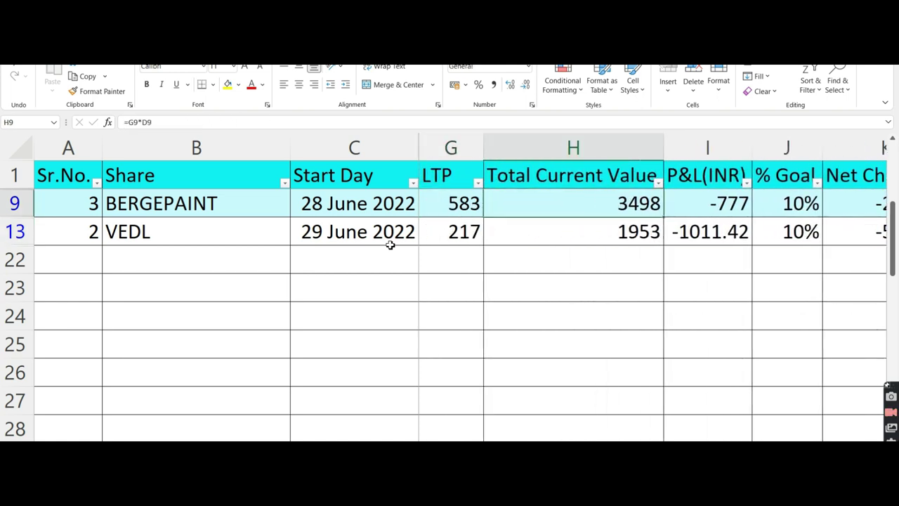
key("Right")
key("Right")
key("Right")
key("Right")
key("Right")
key("Right")
key("Right")
key("Right")
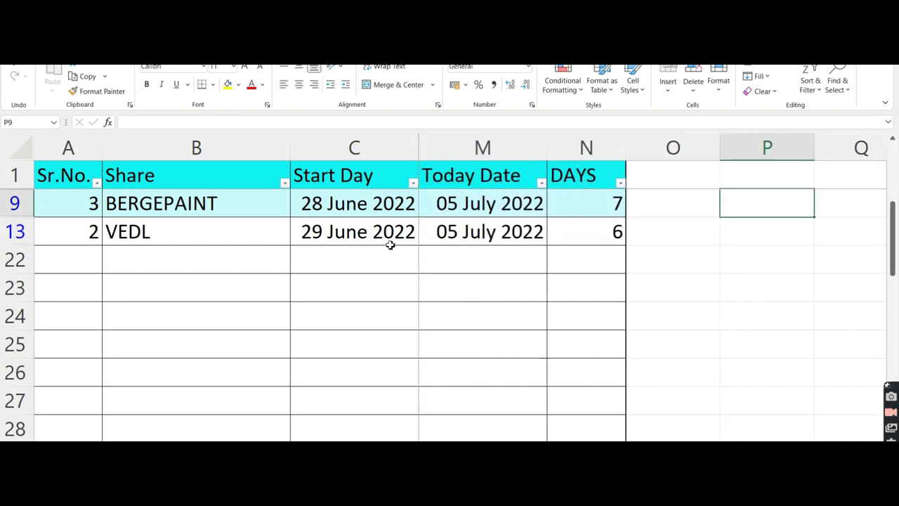
key("Left")
key("Home")
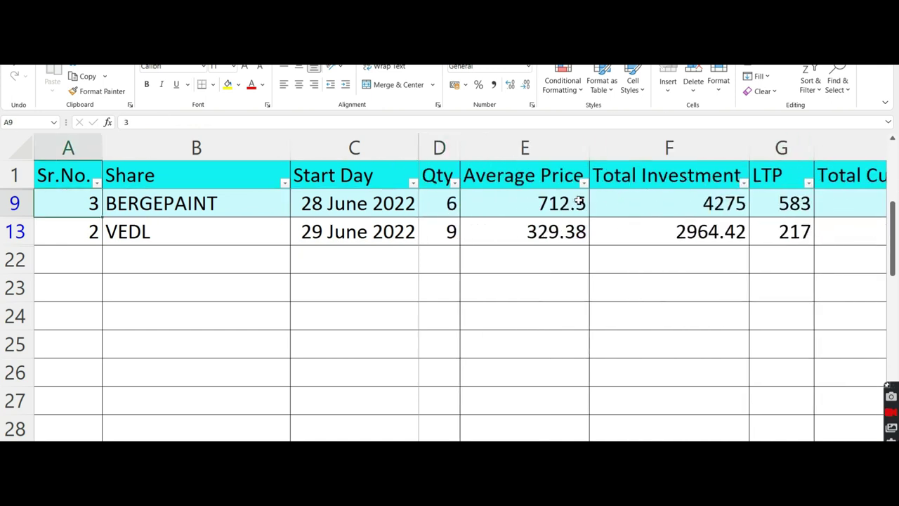
key("Right")
key("Right")
key("Right")
key("Right")
key("Right")
key("Right")
key("Right")
key("Right")
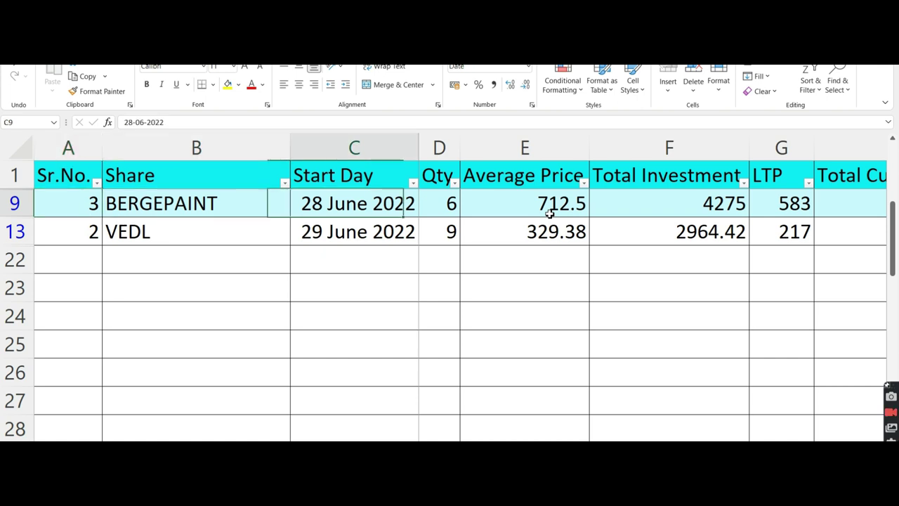
key("Right")
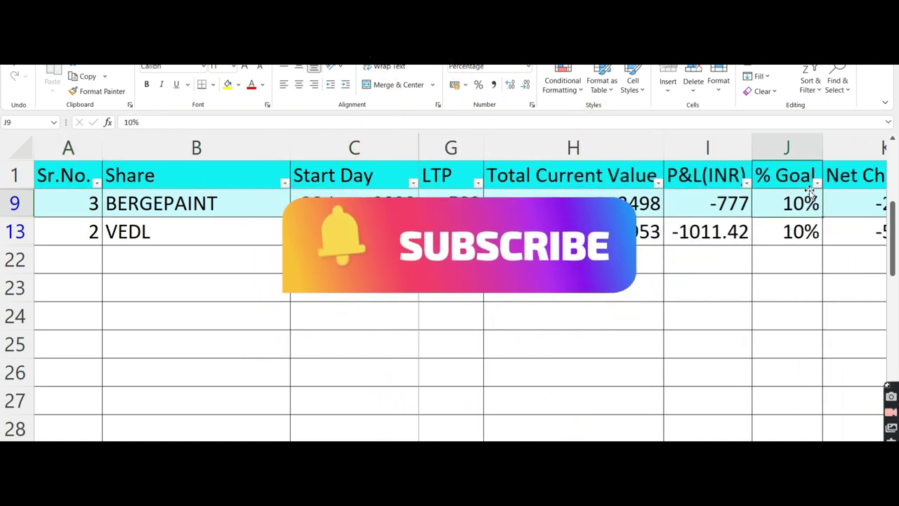
key("Right")
key("Right")
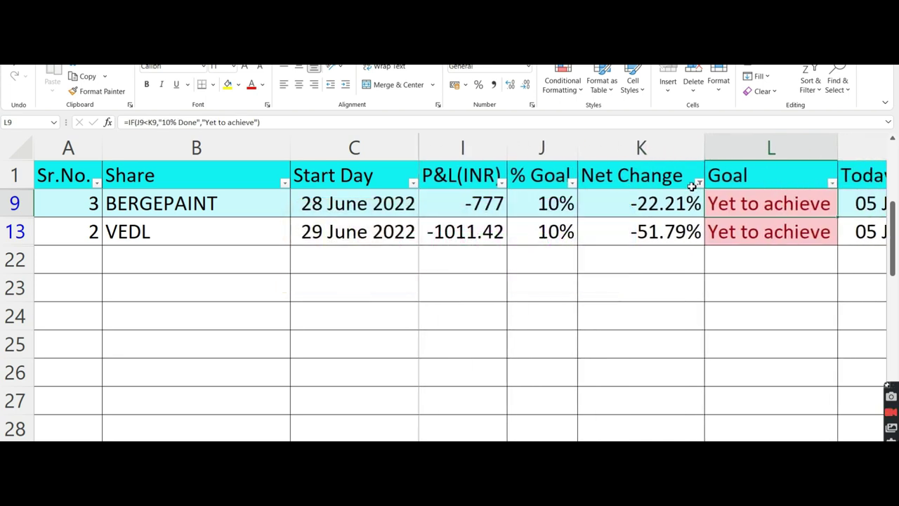
Change the Net Change filter to show only -20.88% and -19.95%
left_click(699, 183)
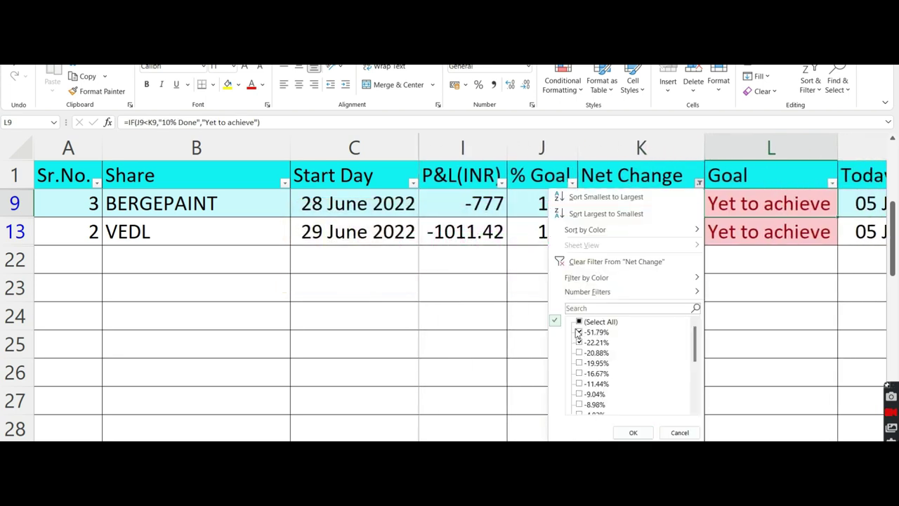
left_click(579, 323)
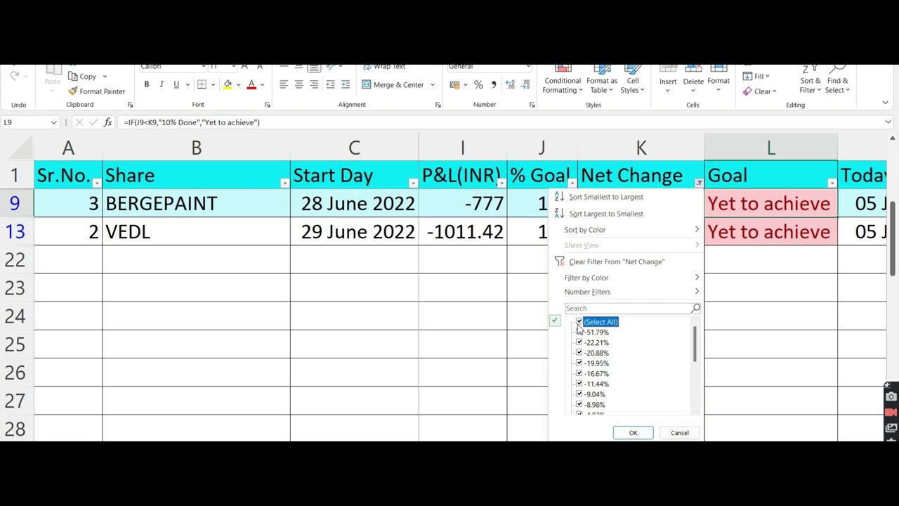
left_click(580, 323)
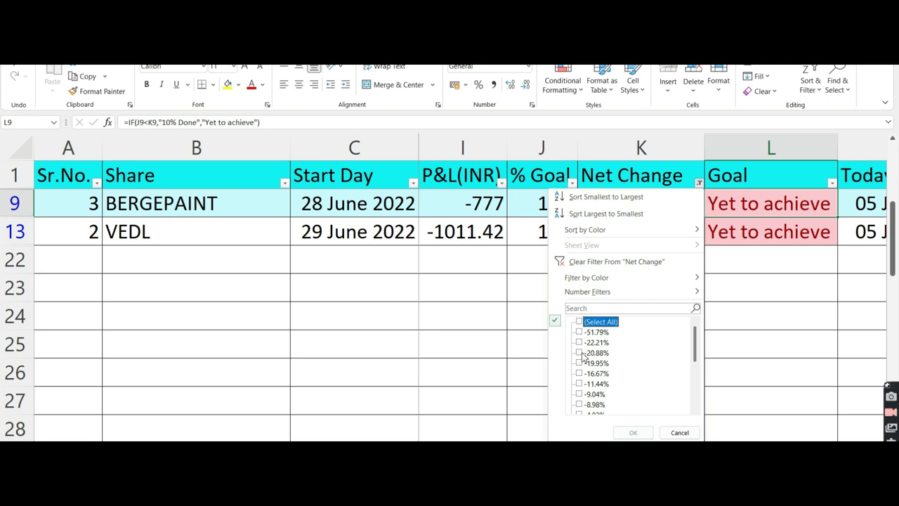
left_click(579, 353)
left_click(579, 363)
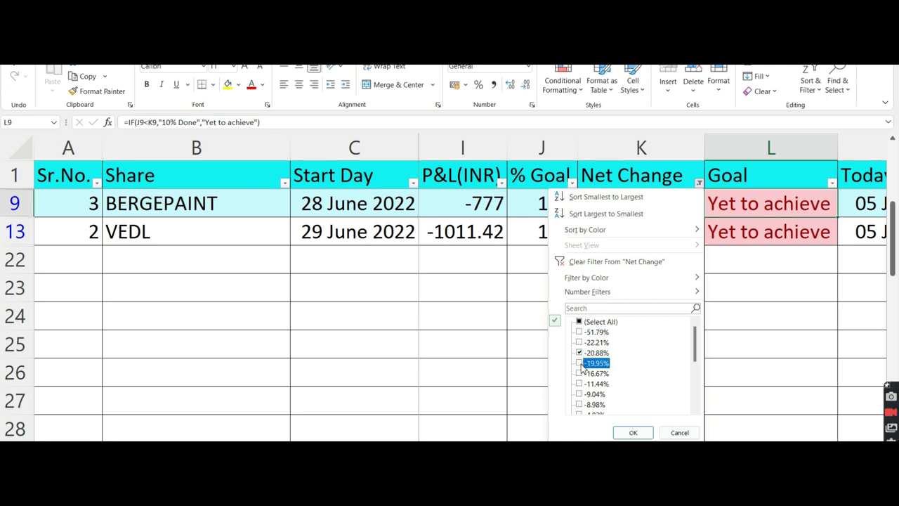
left_click(633, 433)
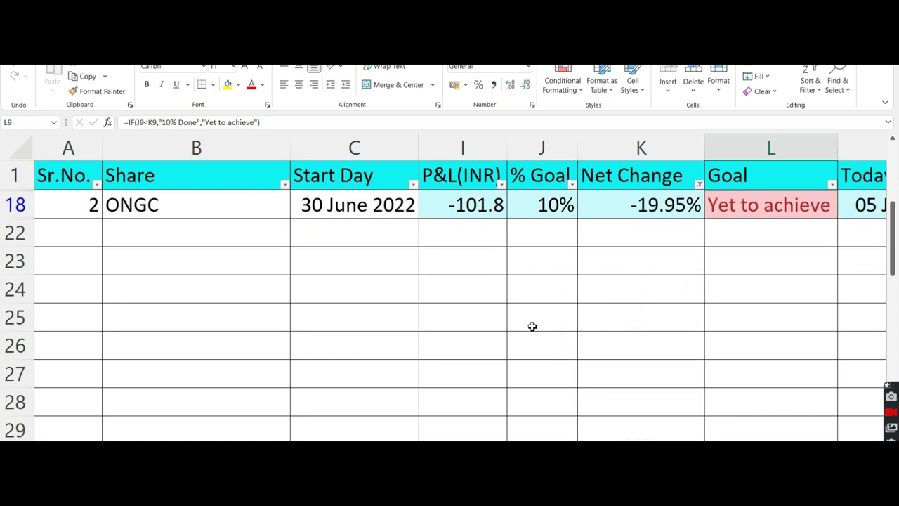
Examine the two ONGC rows from Start Day through Total Investment and LTP to Total Current Value
left_click(386, 283)
left_click(385, 274)
key("ctrl+z")
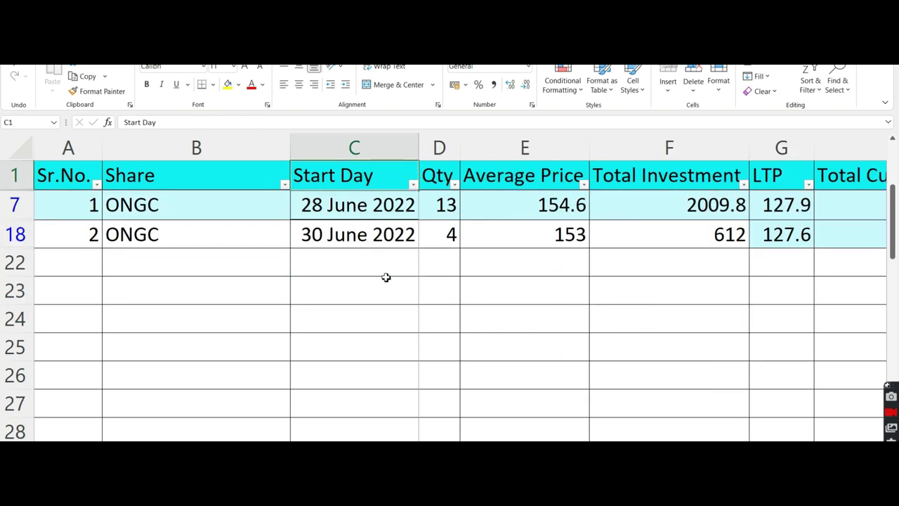
key("Down")
key("Down")
key("Down")
key("Up")
key("Up")
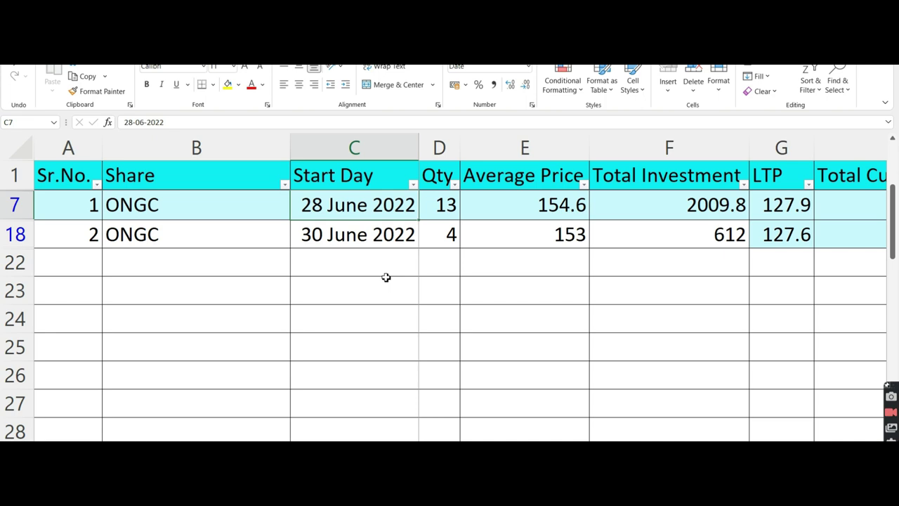
key("Right")
key("Right")
key("Right")
key("ctrl+y")
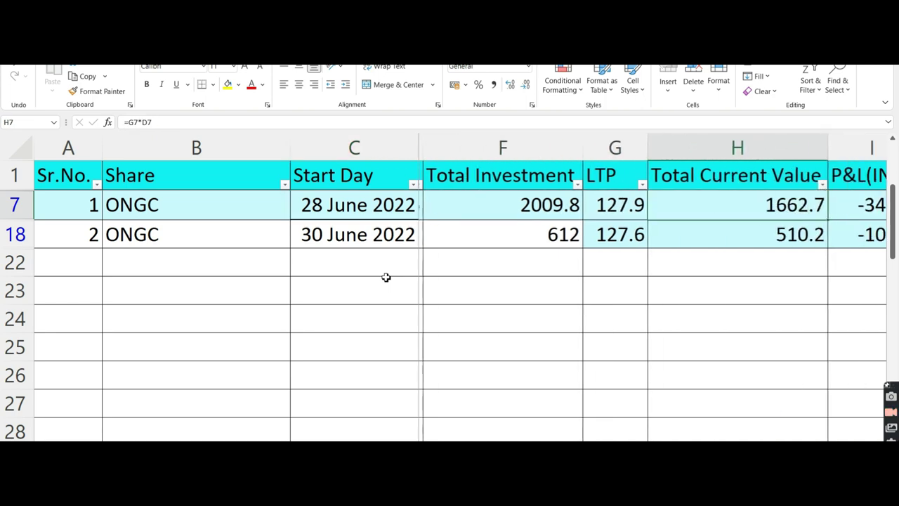
Compare the Qty and Average Price cells of the two ONGC rows
key("ctrl+z")
key("Left")
key("Left")
key("Right")
key("Right")
key("Right")
key("Right")
key("Right")
key("Left")
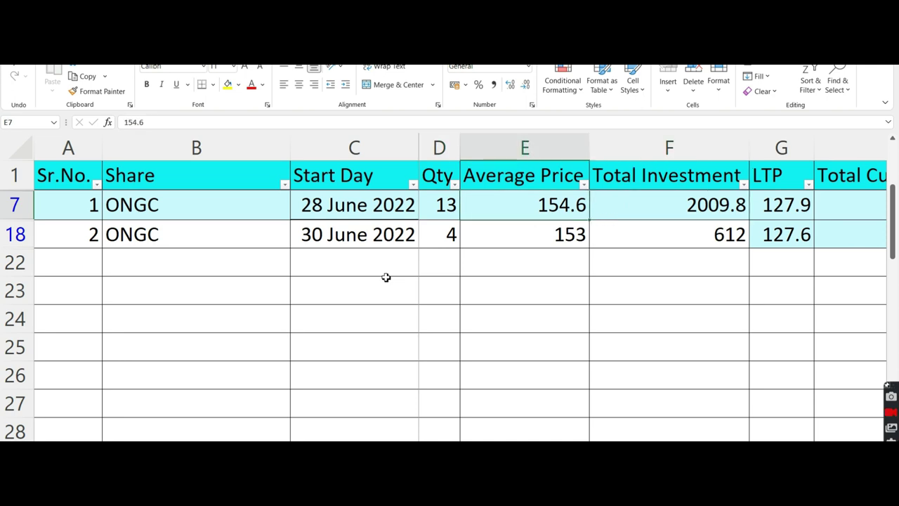
key("Down")
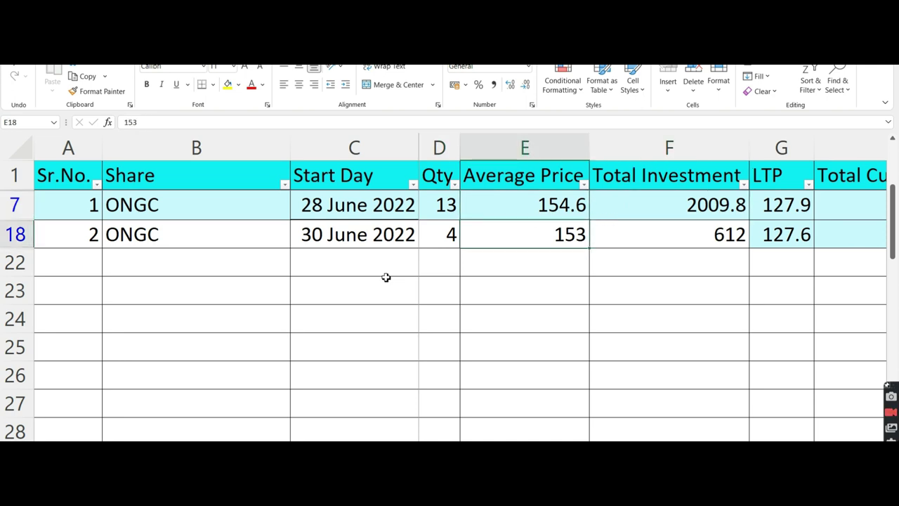
key("Up")
Examine the 28 June ONGC row from Total Investment across to Net Change, Goal and Today Date
key("Right")
key("Right")
key("Right")
key("Right")
key("Right")
key("Right")
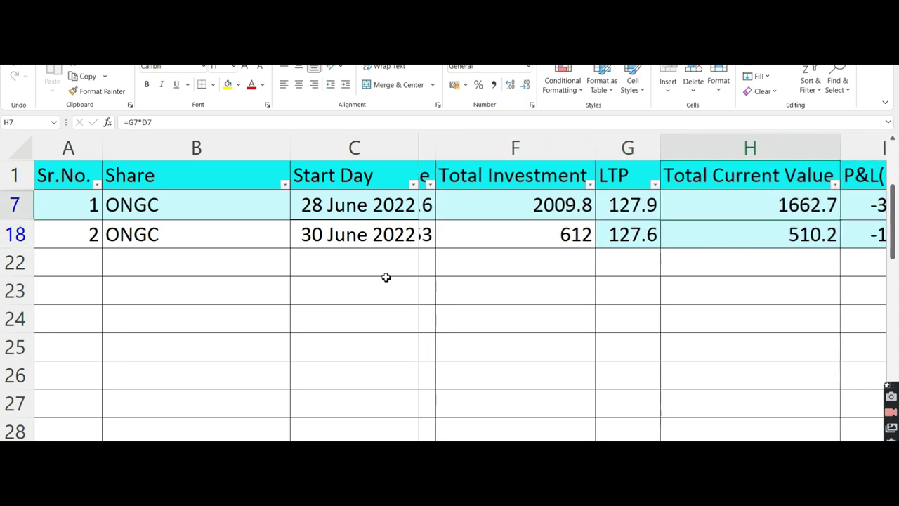
key("Right")
key("Right")
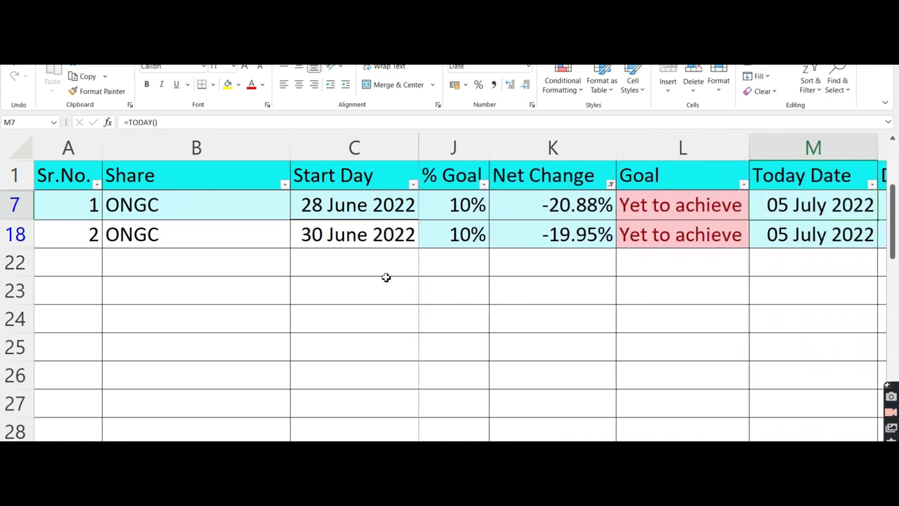
key("Left")
key("Left")
key("Right")
key("Right")
Review the 28 June ONGC row back from Today Date to Qty and compare its quantity with the 30 June row
key("Left")
key("Left")
key("Left")
key("Left")
key("Left")
key("Left")
key("Left")
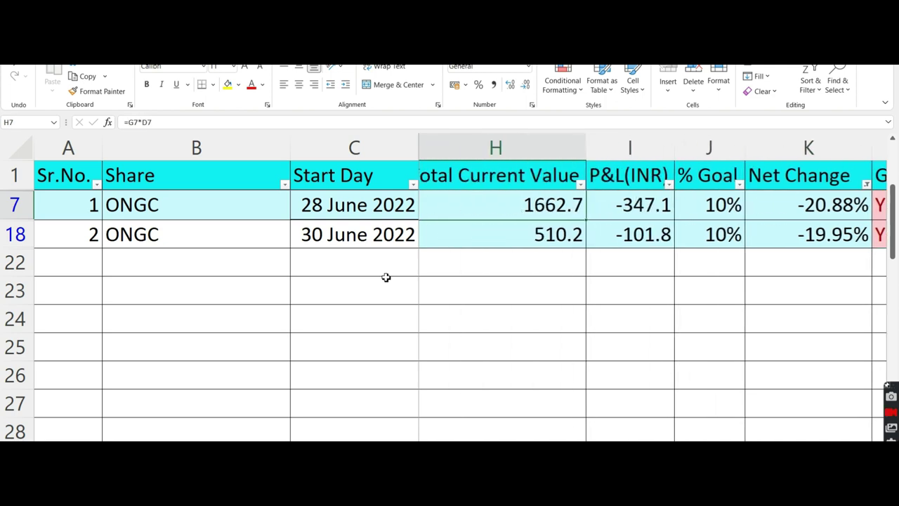
key("Left")
key("Left")
key("Right")
key("Left")
key("Right")
key("Down")
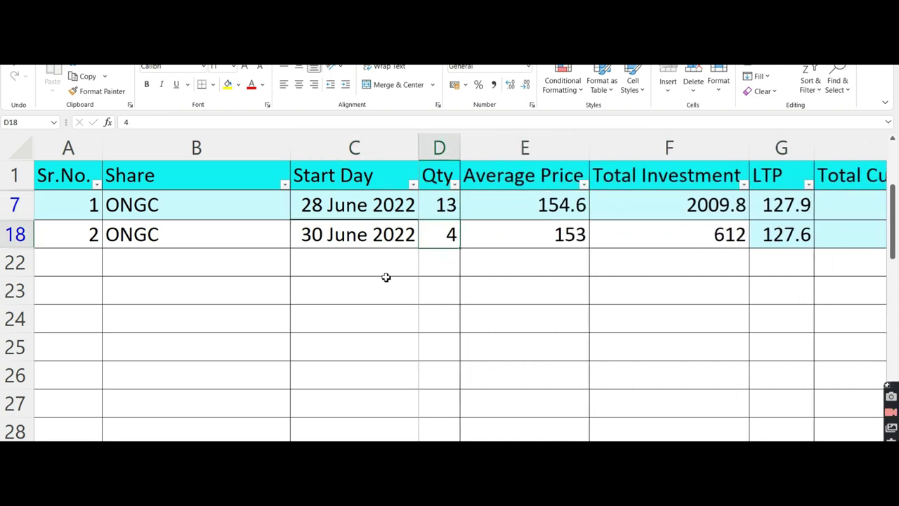
key("Up")
key("Down")
Examine the 30 June ONGC row from Average Price across to P&L, % Goal and Net Change
key("Right")
key("Right")
key("Right")
key("Right")
key("Right")
key("Right")
key("Right")
key("Right")
key("Right")
key("Right")
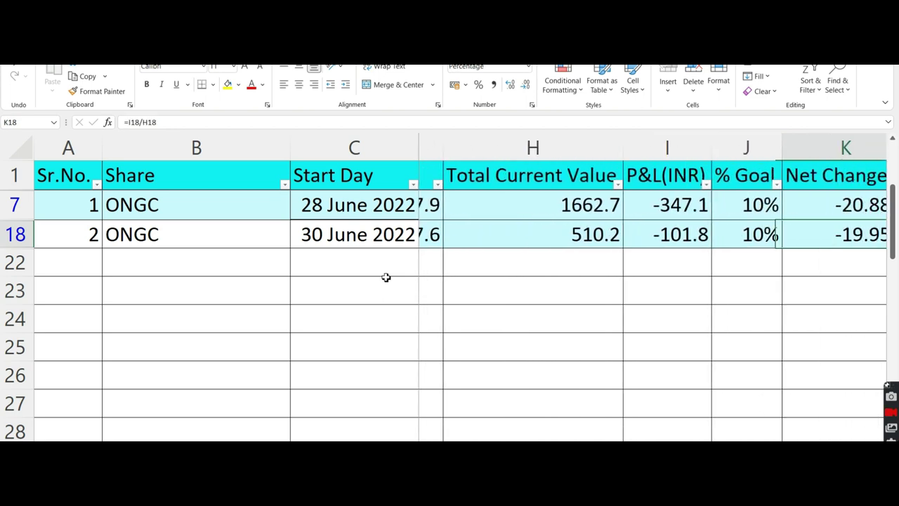
key("Left")
key("Left")
key("Left")
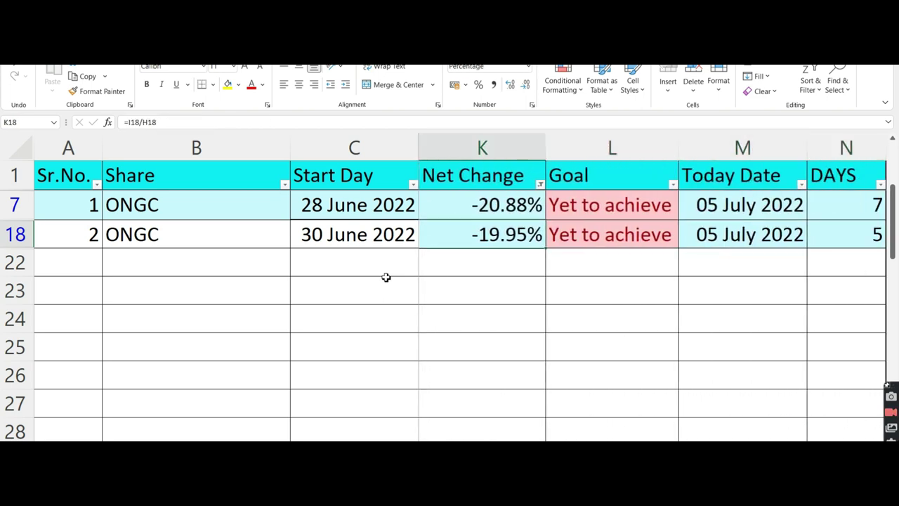
Compare the Goal, Today Date and DAYS cells of the two ONGC rows
key("Up")
key("Up")
key("Down")
key("Right")
key("Right")
key("Right")
key("Right")
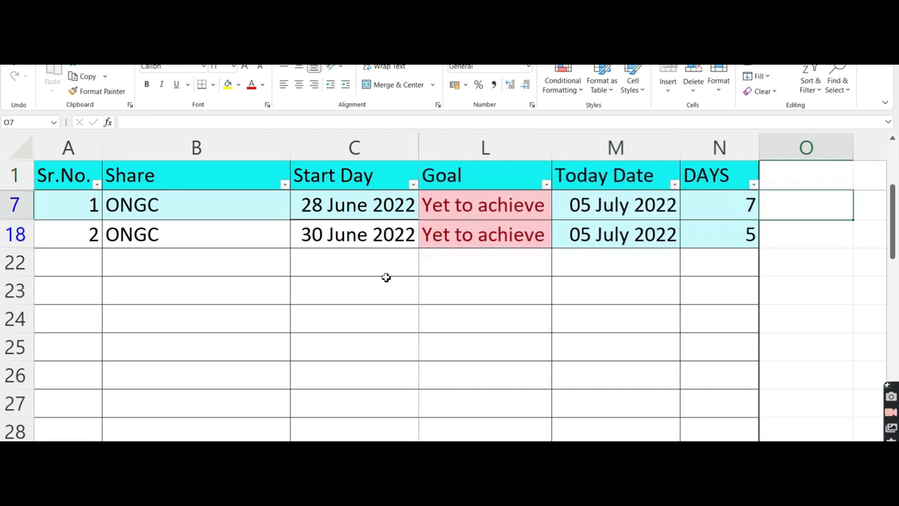
key("Left")
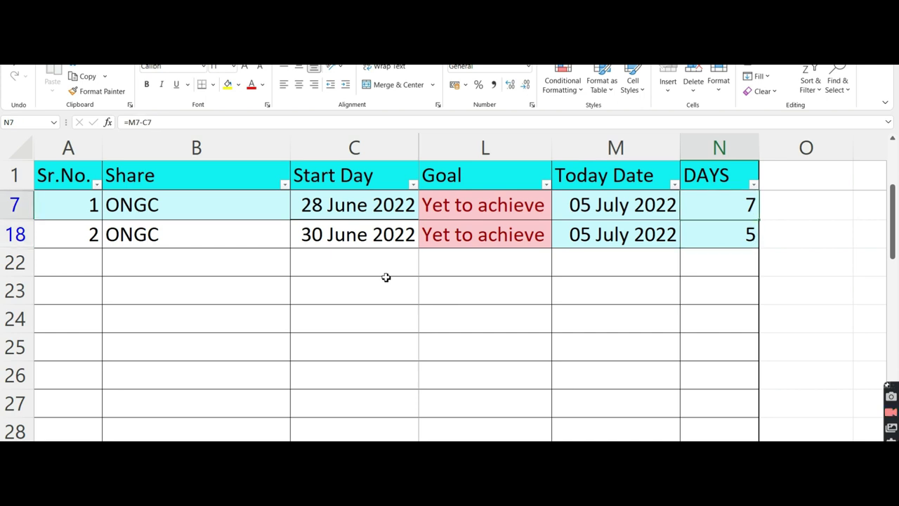
Recheck the 28 June ONGC row between Total Current Value and Today Date, including its P&L and Net Change
key("Left")
key("Left")
key("Left")
key("Left")
key("Left")
key("Left")
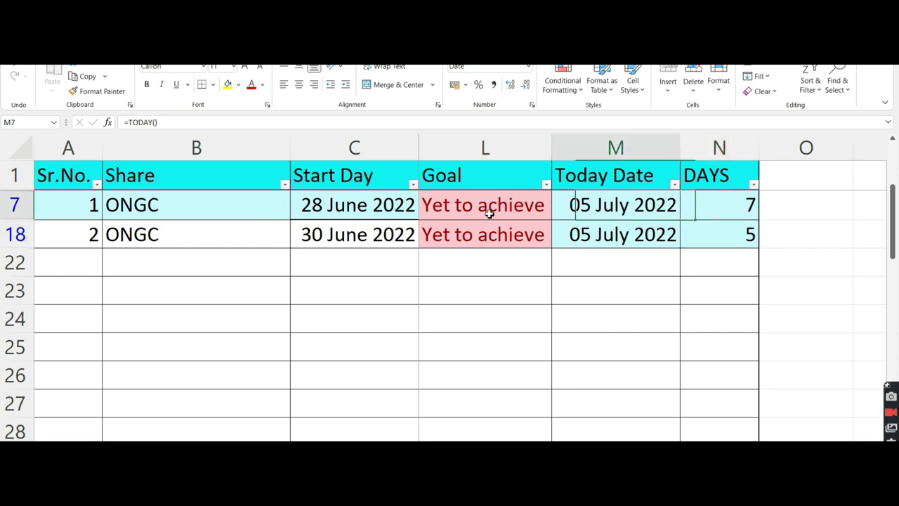
type("000")
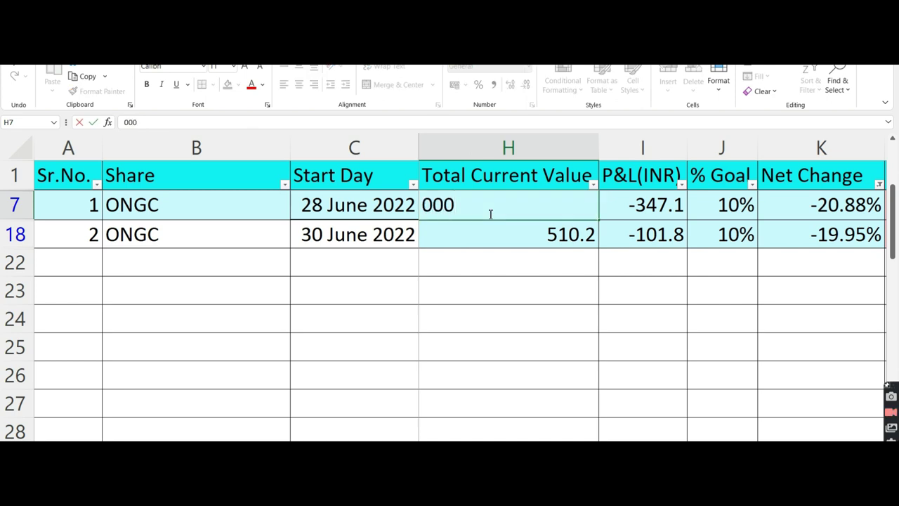
key("Escape")
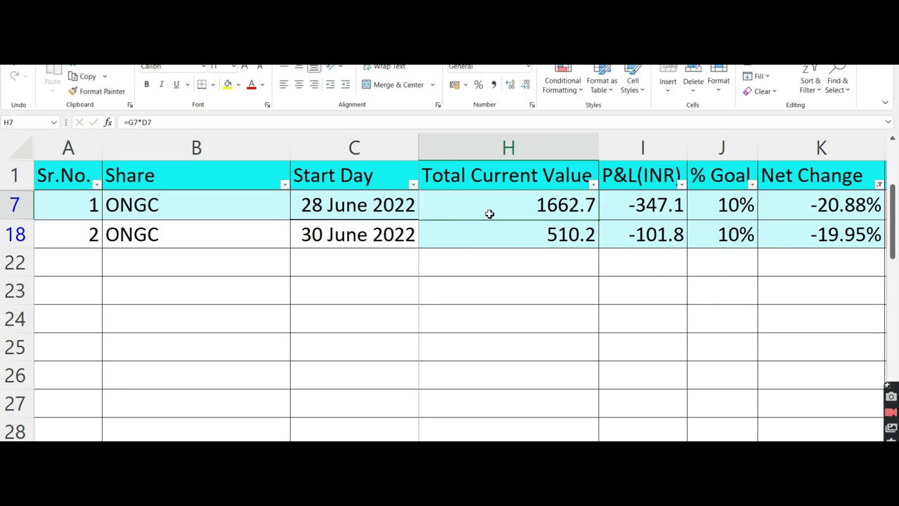
key("Right")
key("Right")
key("Right")
key("Right")
key("Right")
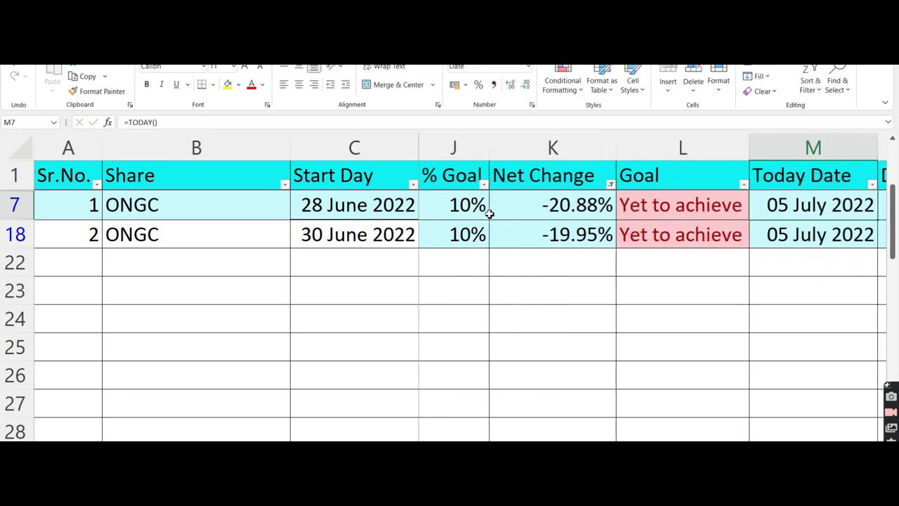
Change the Net Change filter to show only 1.46%, 1.59%, 2.15% and 2.25%
left_click(610, 184)
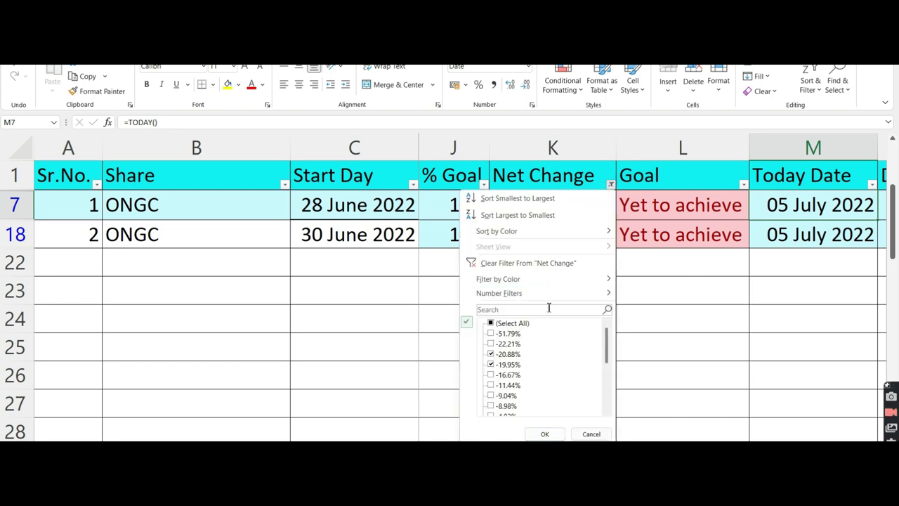
left_click(492, 323)
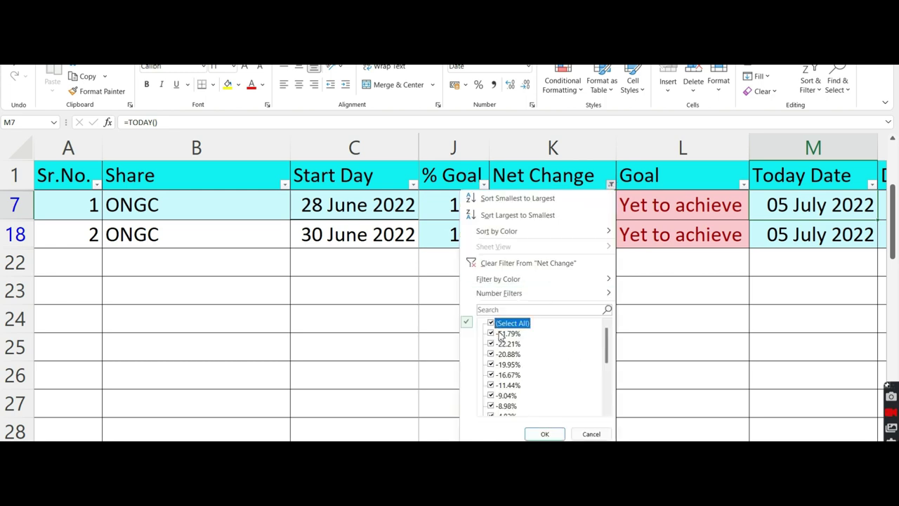
left_click(491, 323)
left_click_drag(609, 343, 614, 414)
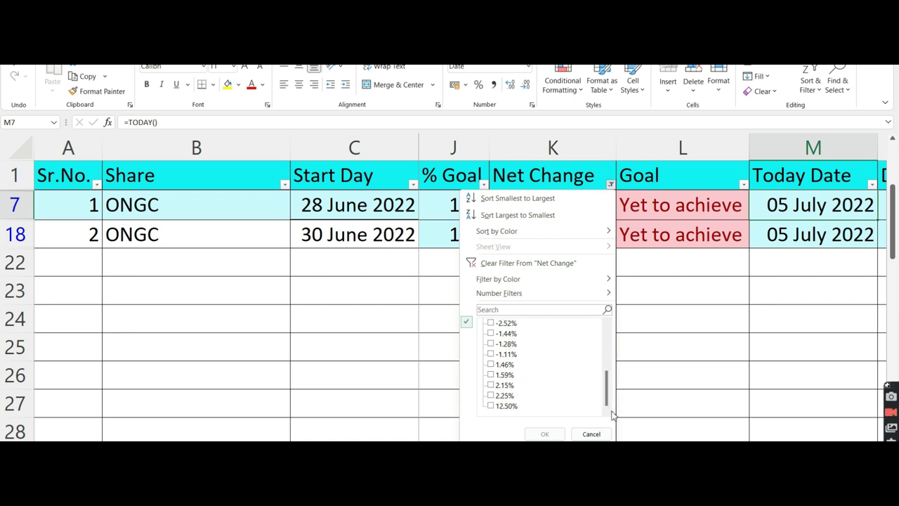
left_click(492, 395)
left_click(492, 385)
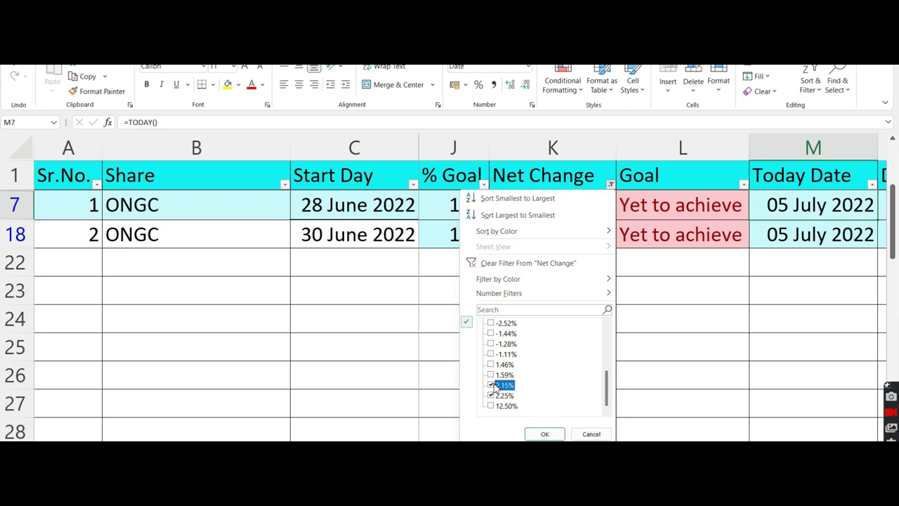
left_click(492, 374)
left_click(492, 364)
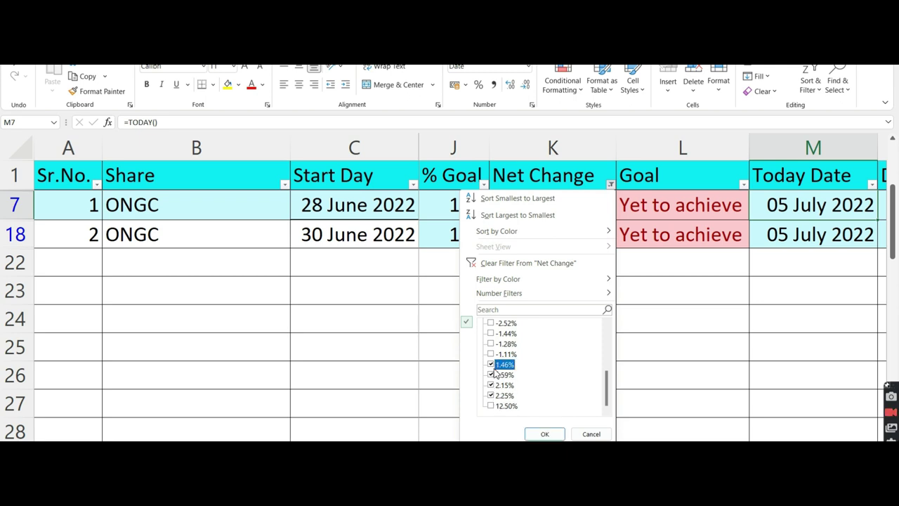
left_click(547, 434)
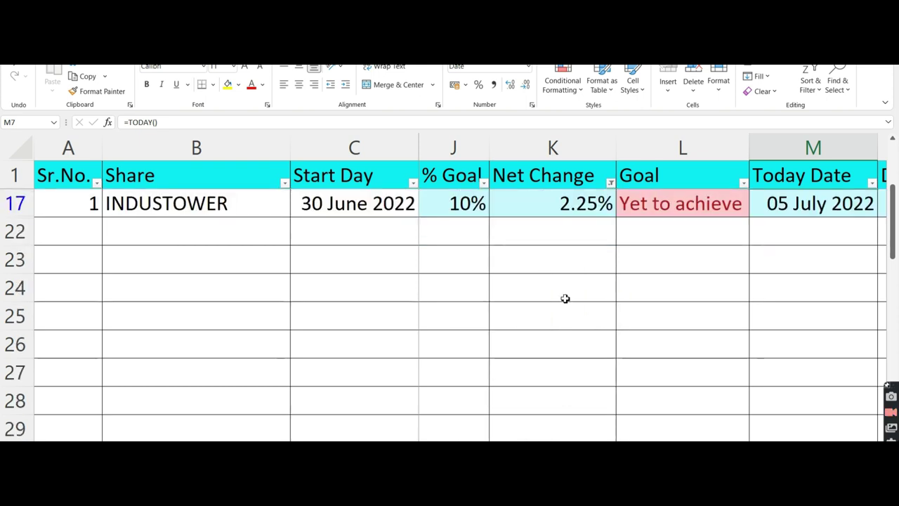
Examine the share names, start days and Net Change values of all the filtered rows from row 2 down
left_click(566, 298)
key("Up")
key("Up")
key("Up")
key("Up")
key("Up")
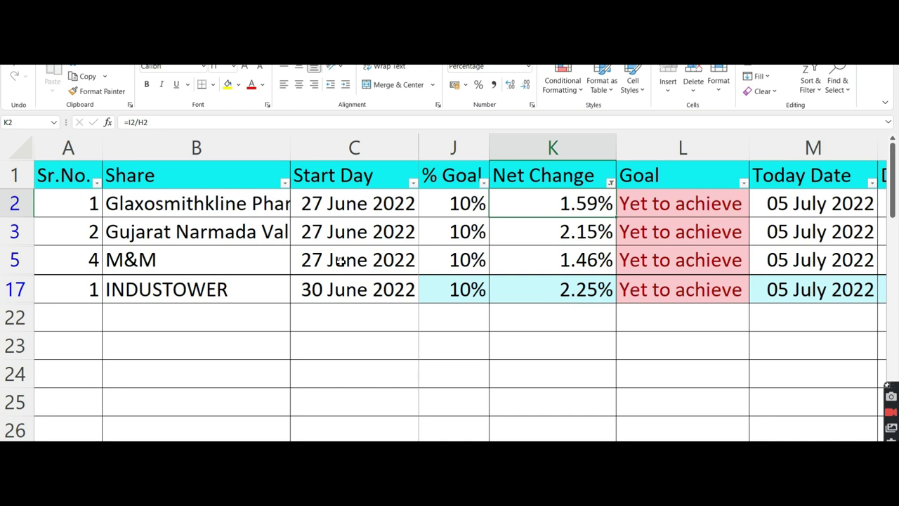
scroll(340, 260, "up", 1, "ctrl")
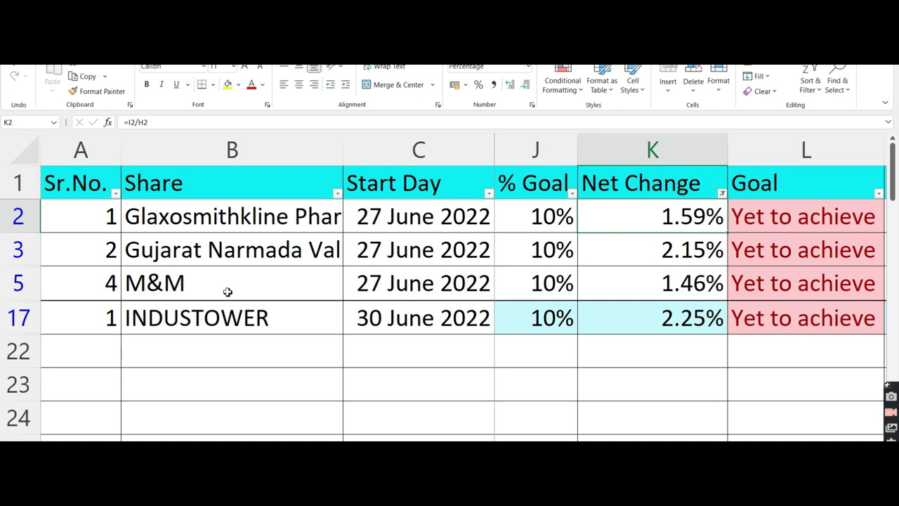
Examine the INDUSTOWER row from Net Change across Goal and Today Date to DAYS
left_click(696, 319)
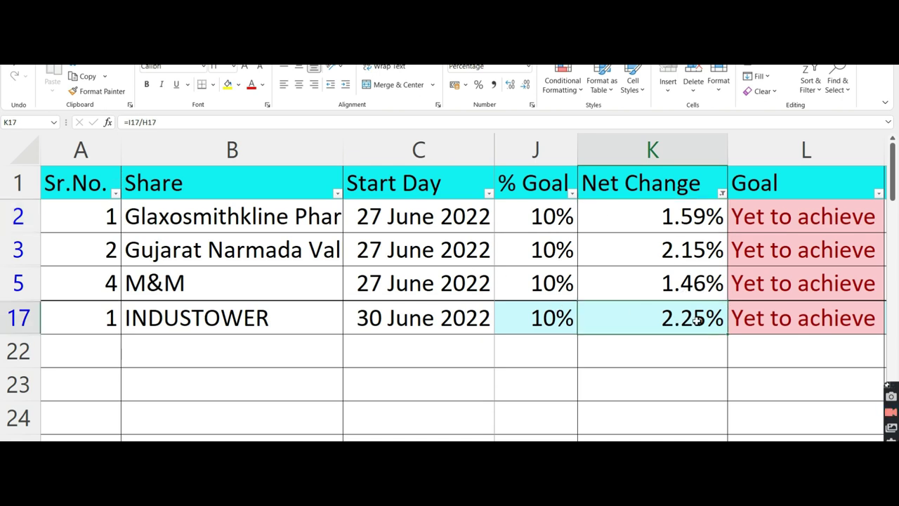
key("Right")
key("Right")
key("Right")
key("Right")
key("Left")
key("Right")
Compare the DAYS cells of the filtered shares and review the Glaxosmithkline row back to P&L(INR)
key("Up")
key("Up")
key("Up")
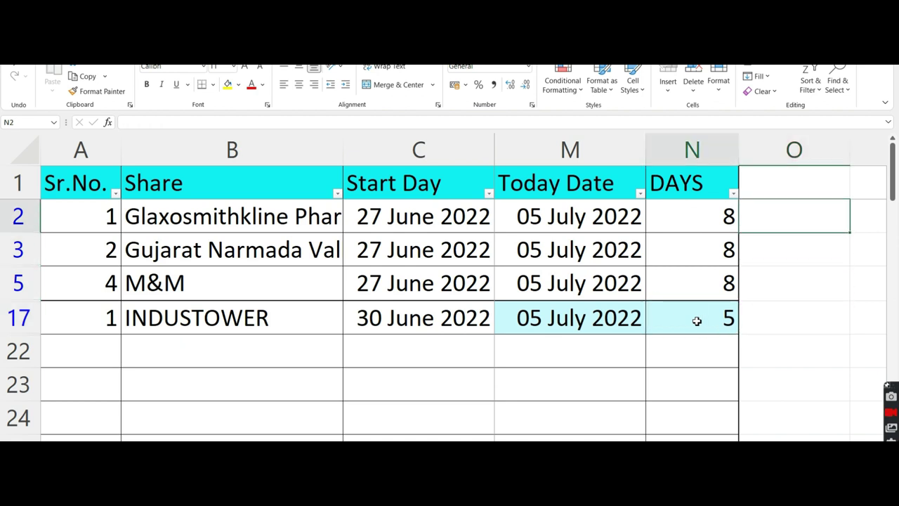
key("Left")
key("Left")
key("Left")
key("Left")
key("Left")
key("Left")
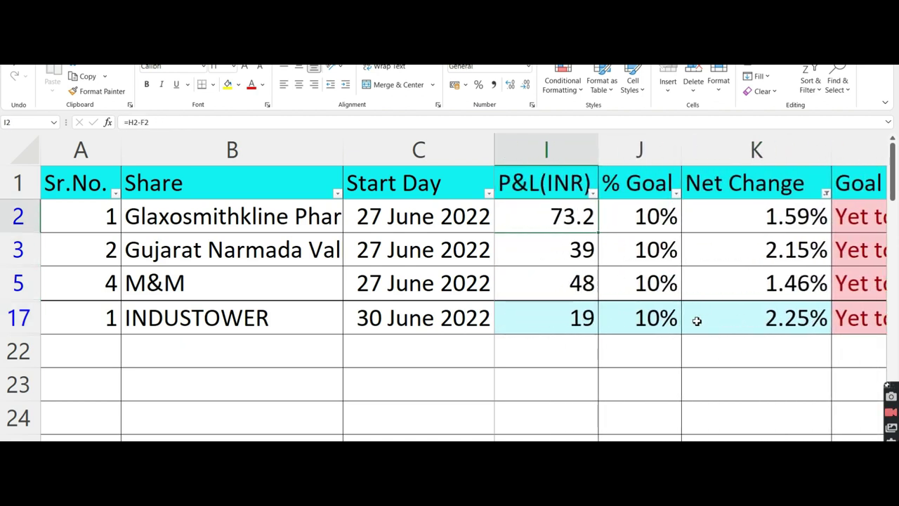
Look over the project totals and Average Goal section below the table, returning to the P&L(INR) header
key("Down")
key("Down")
key("Down")
key("Down")
key("Down")
key("Down")
key("Down")
key("Down")
key("Down")
key("Down")
key("Down")
key("Down")
key("Down")
key("Down")
key("Down")
key("Down")
key("Down")
key("Down")
key("Down")
key("Down")
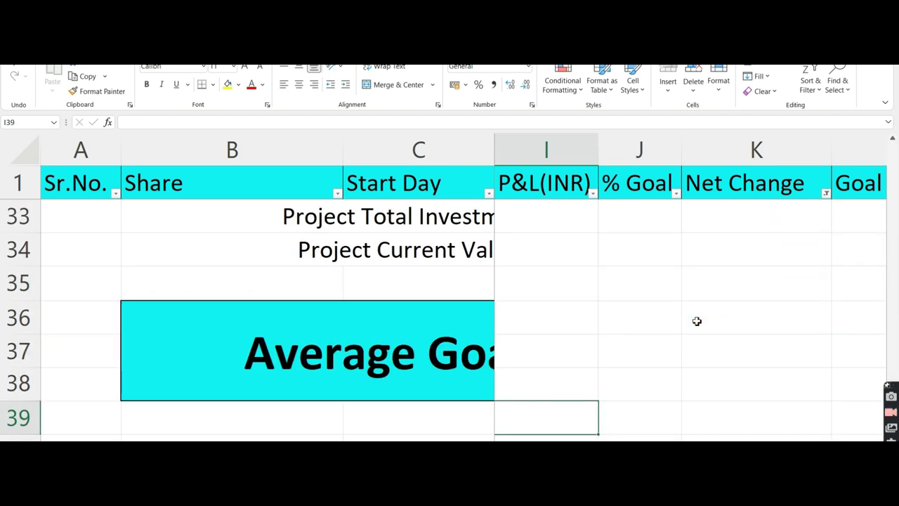
key("Up")
key("Up")
key("Up")
key("Up")
key("Up")
key("Up")
key("ctrl+Up")
key("ctrl+Up")
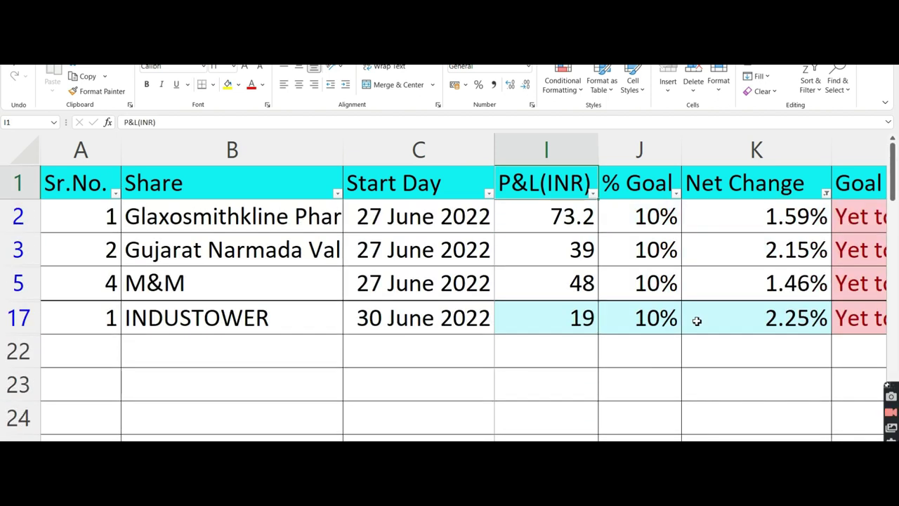
Reset the Net Change filter to show all values
scroll(696, 321, "down", 3, "ctrl")
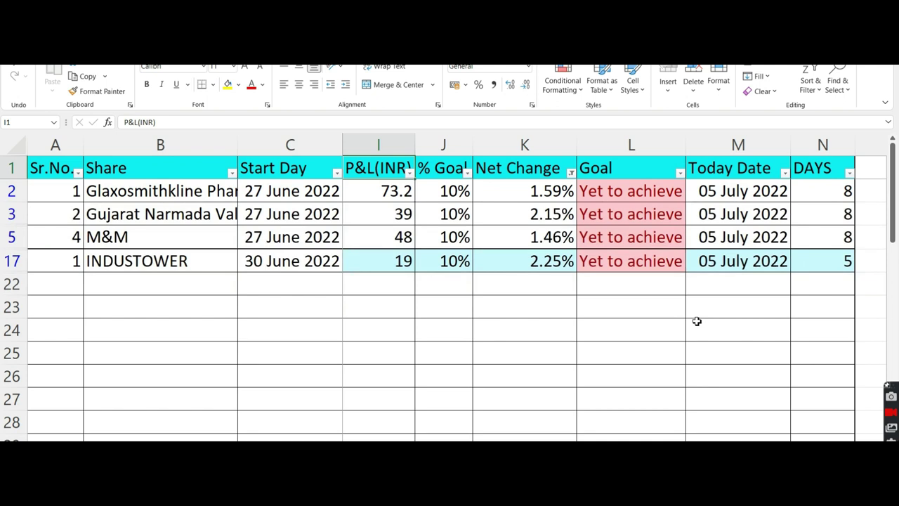
left_click(571, 173)
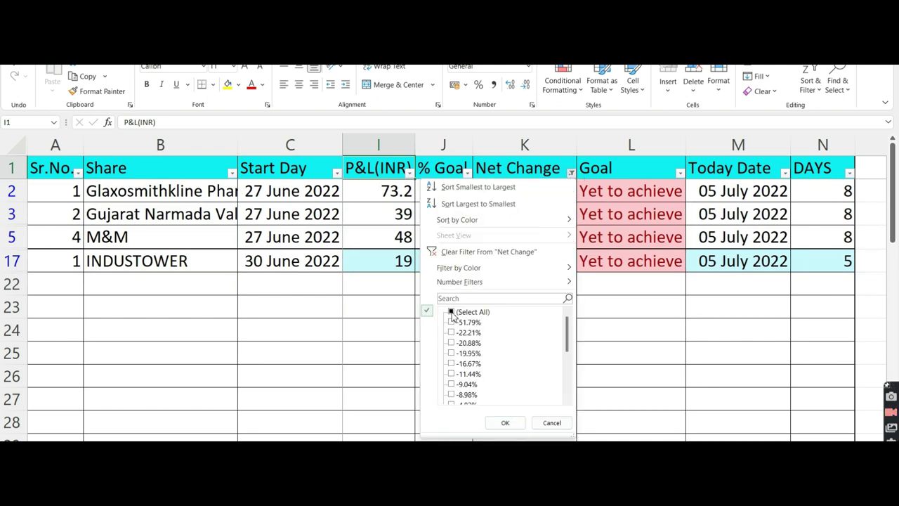
left_click(453, 314)
left_click(505, 422)
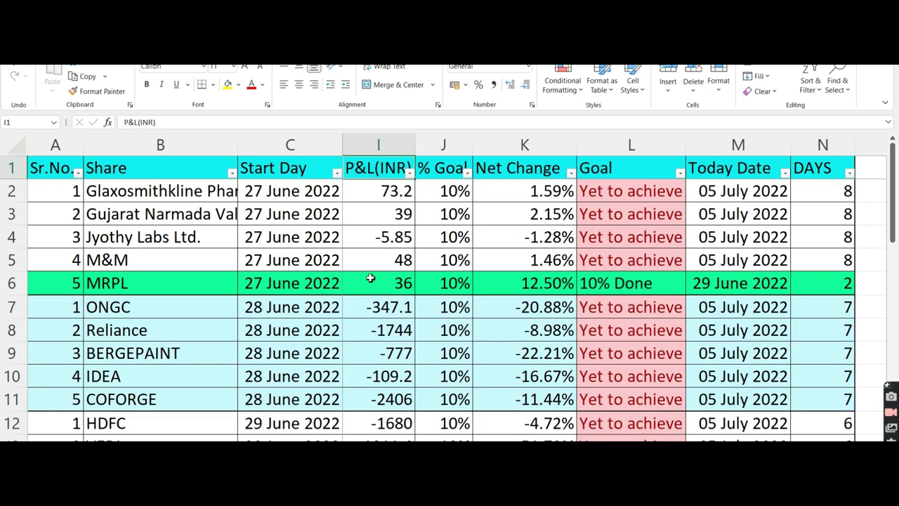
Examine the Jyothy Labs Ltd. row across Start Day, Qty, Average Price, Total Investment, LTP and Total Current Value
left_click(304, 248)
key("Left")
key("Left")
key("Right")
key("Right")
key("ctrl+z")
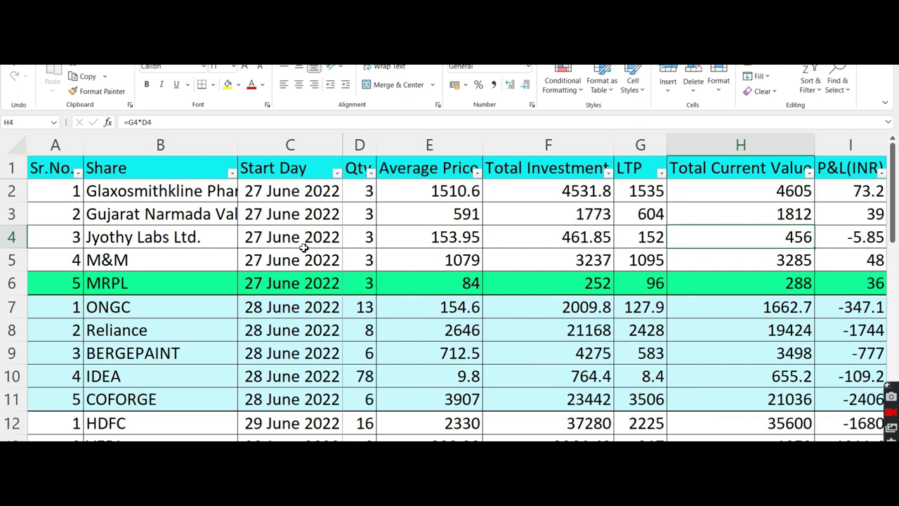
key("Left")
key("Left")
key("Left")
key("Left")
key("Left")
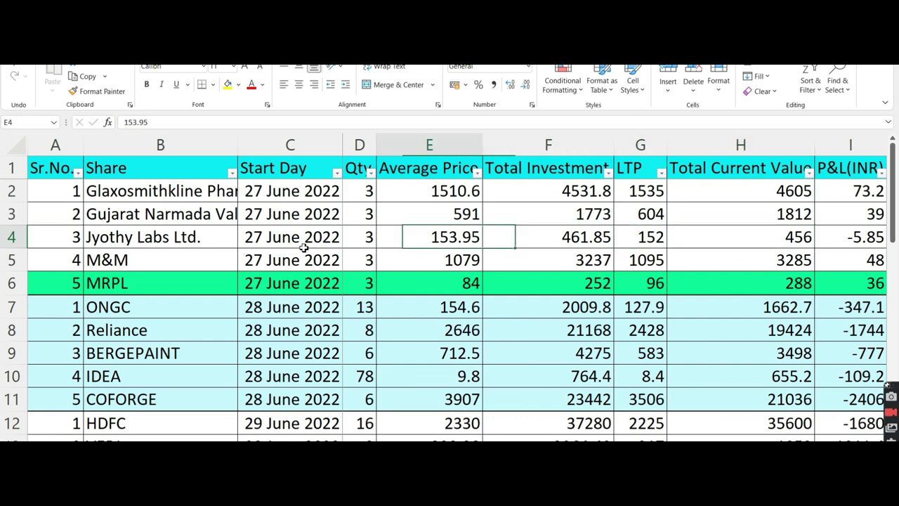
Look down the Start Day column through all listed shares to the empty rows below the table
key("Up")
key("Up")
key("Down")
key("Down")
key("Down")
key("Down")
key("Down")
key("Down")
key("Down")
key("Down")
key("Down")
key("Down")
key("Down")
key("Down")
key("Down")
key("Down")
key("Down")
key("Down")
key("Down")
key("Down")
key("Down")
key("Down")
key("Down")
key("Down")
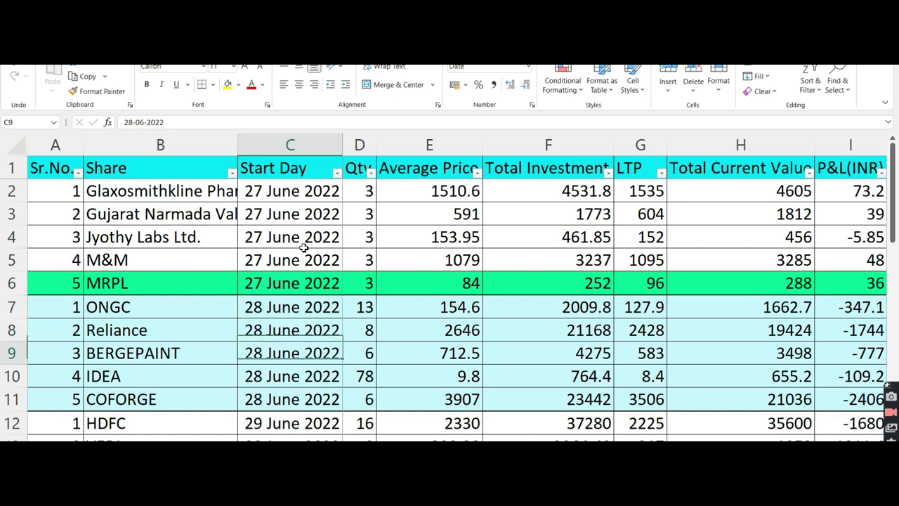
key("Down")
key("Down")
key("Down")
key("Down")
key("Down")
key("Down")
key("Down")
key("Down")
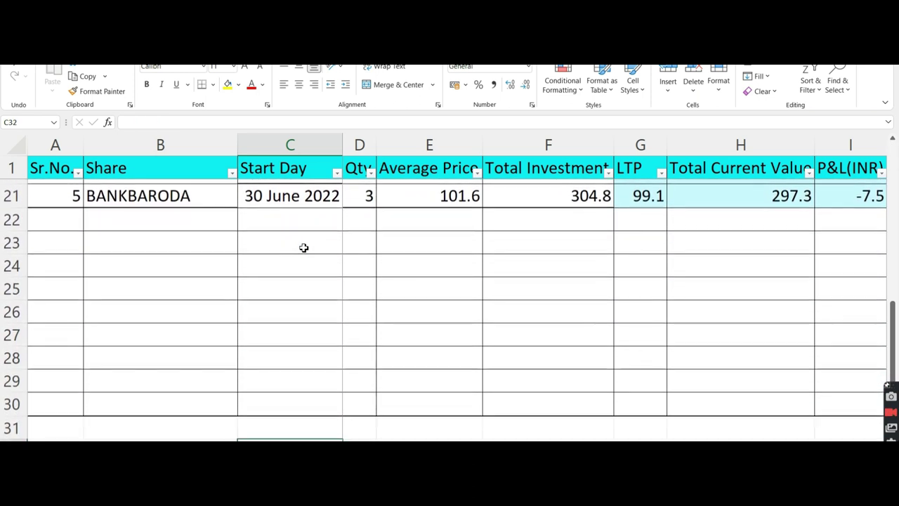
key("Down")
key("Down")
key("Down")
key("Down")
key("Down")
key("Down")
key("Down")
key("Down")
key("Down")
key("Down")
key("Down")
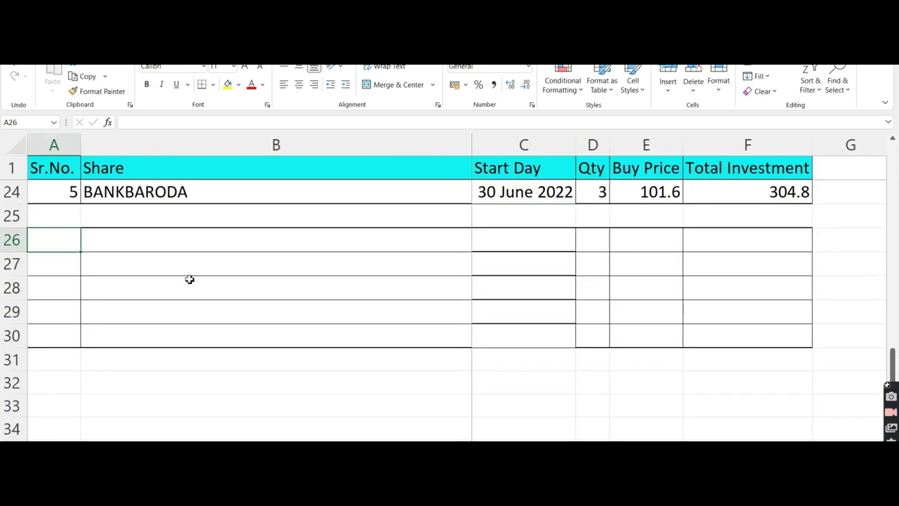
Review the P&L, % Goal, Net Change and Goal columns of the filtered shares and the empty rows below
left_click(93, 243)
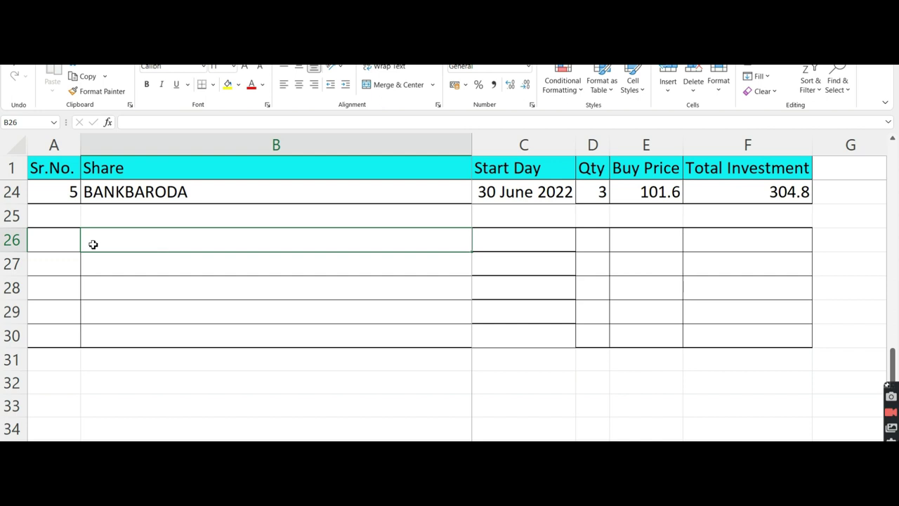
key("Left")
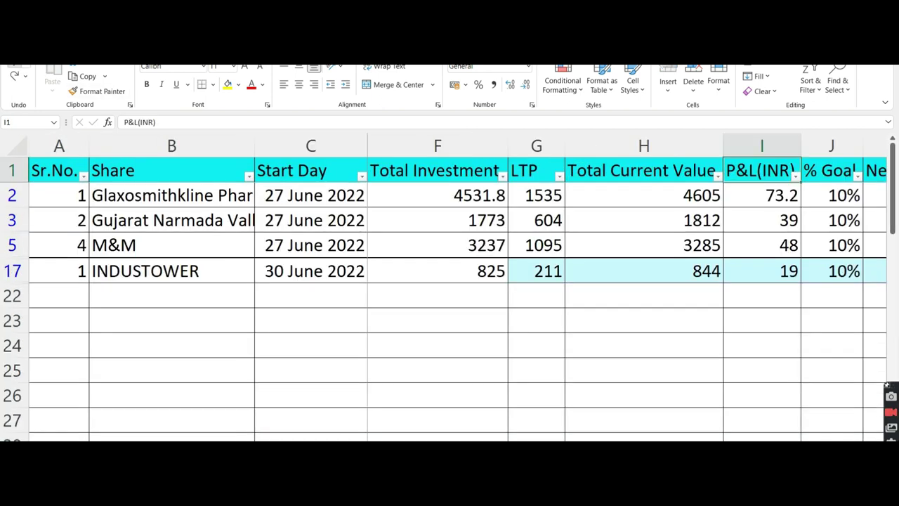
scroll(449, 287, "up", 5)
scroll(450, 286, "right", 3)
left_click(680, 208)
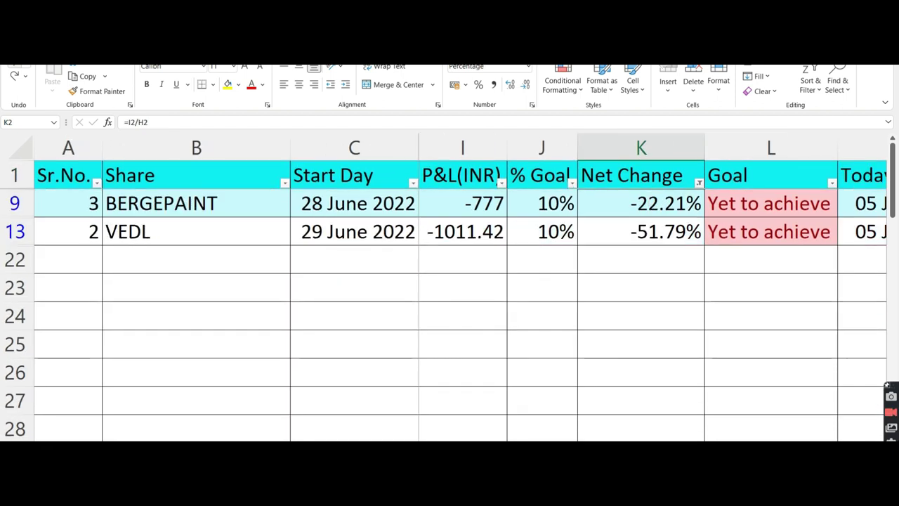
left_click(602, 407)
scroll(449, 286, "down", 3)
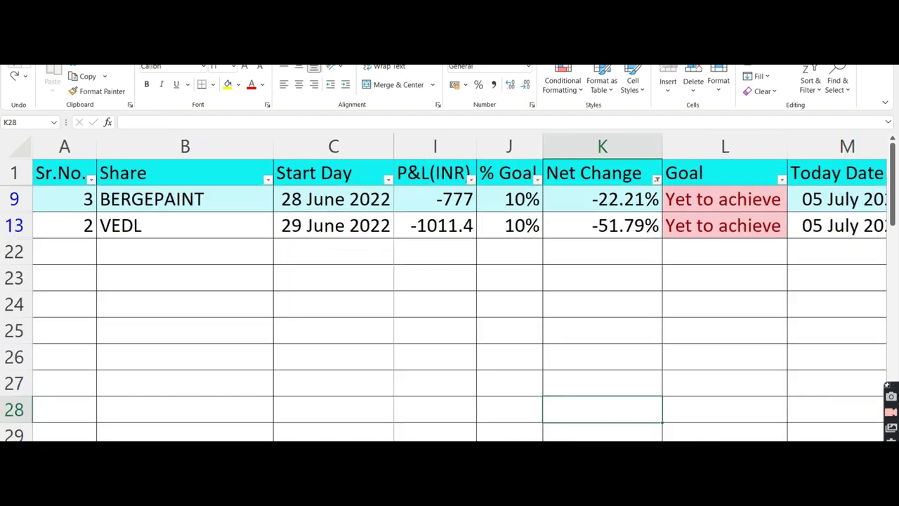
scroll(450, 286, "down", 3)
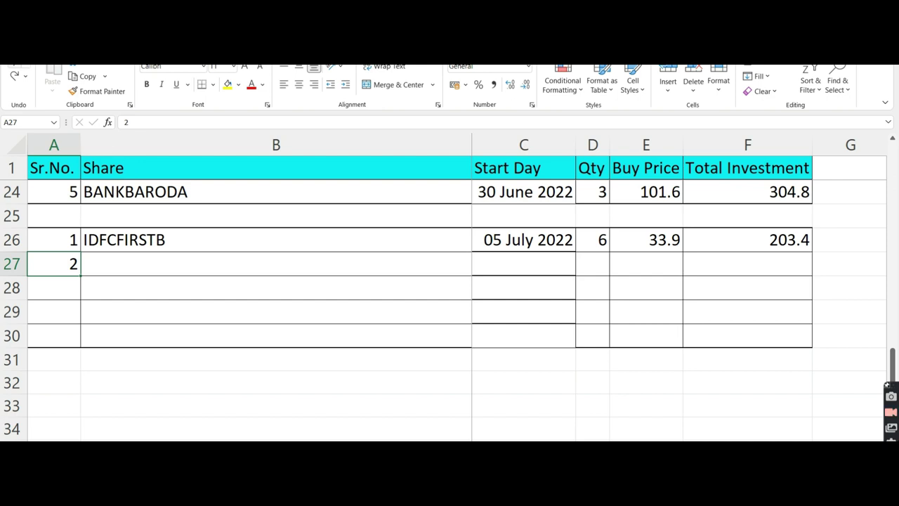
Complete row 27 with share ONGC, start day 05 July 2022, quantity 6, buy price 127.45 and the Total Investment formula copied from above
left_click(276, 263)
type("ONGC")
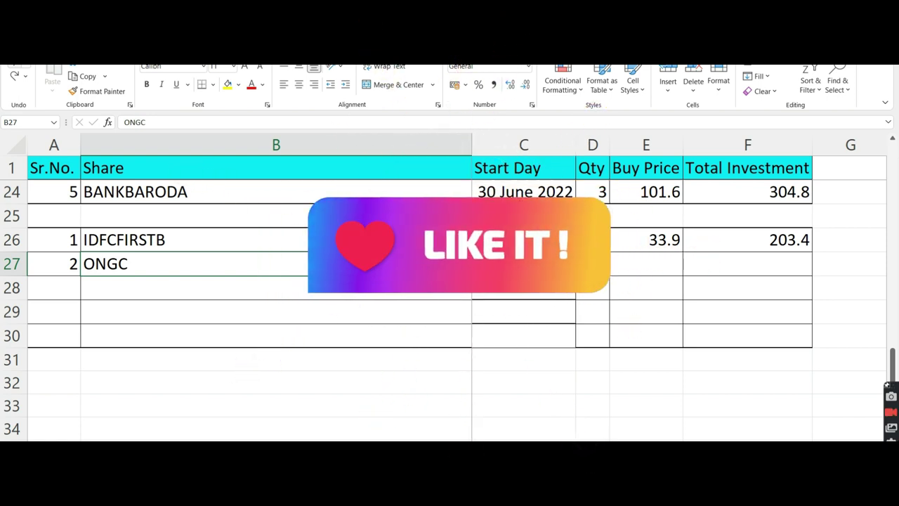
left_click(524, 264)
key("Tab")
type("6")
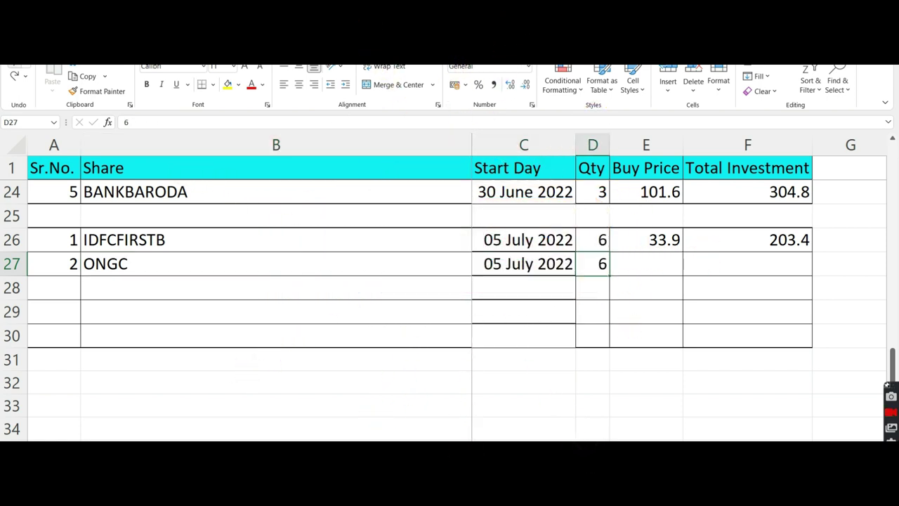
key("Tab")
type("127.45")
key("Tab")
key("ctrl+d")
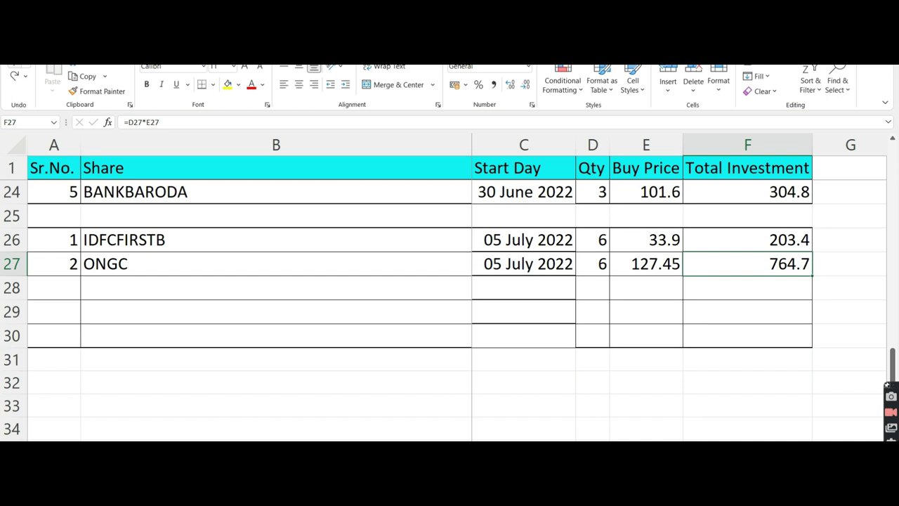
Add RELIANCE in row 28 as serial number 3, copying the start day 05 July 2022 and quantity 6 from the row above
left_click(54, 287)
type("3")
key("Tab")
type("RELIANCE")
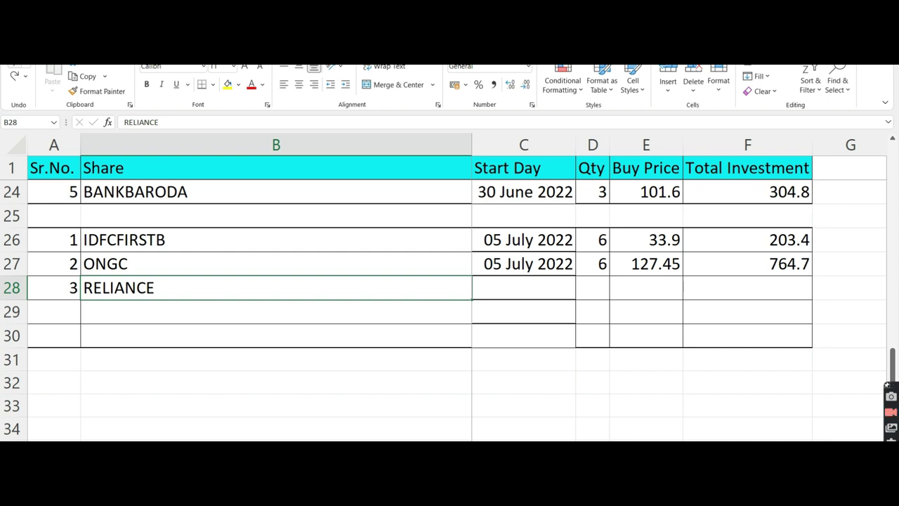
key("Right")
key("ctrl+d")
key("Right")
key("ctrl+d")
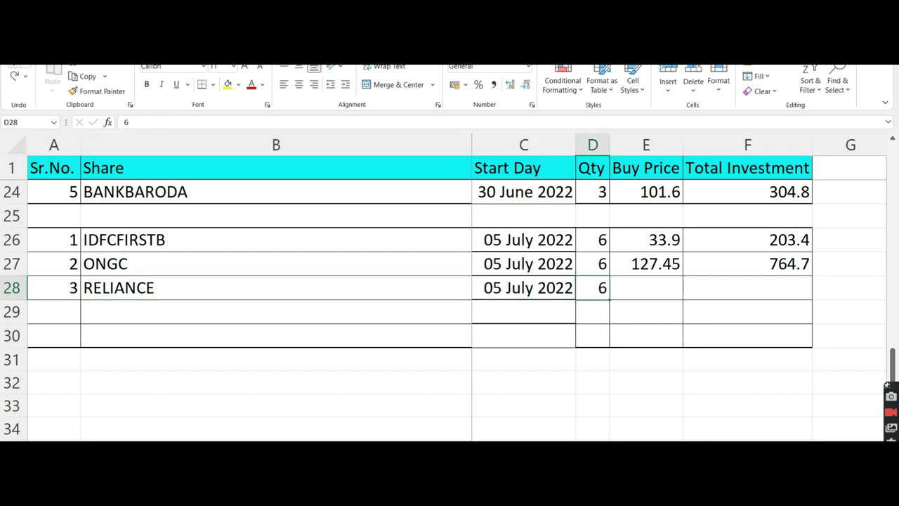
Set RELIANCE's buy price to 2433.9 and copy the Total Investment formula from the row above
key("Right")
type("2433.9")
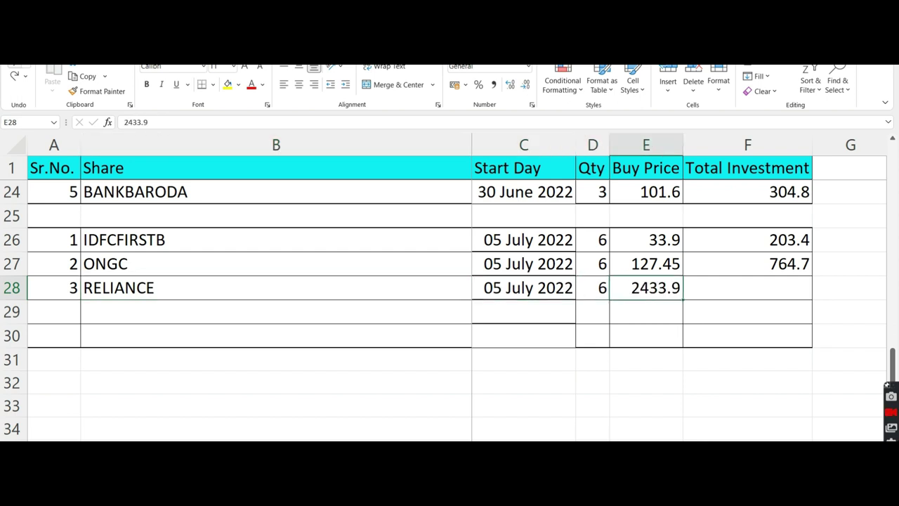
key("Right")
key("ctrl+d")
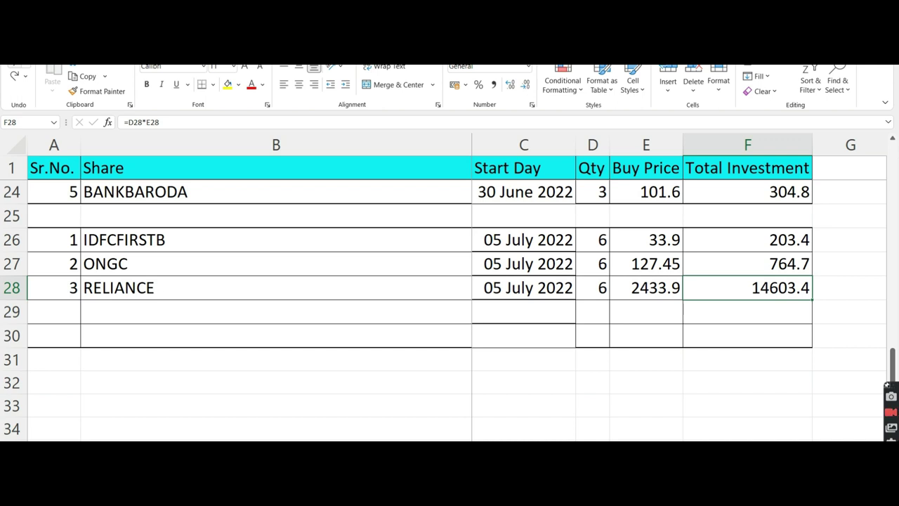
Add RBLBANK in row 29 as serial number 4, copying the start day 05 July 2022 from the row above
left_click(54, 311)
type("4")
key("Tab")
type("RBLBANK")
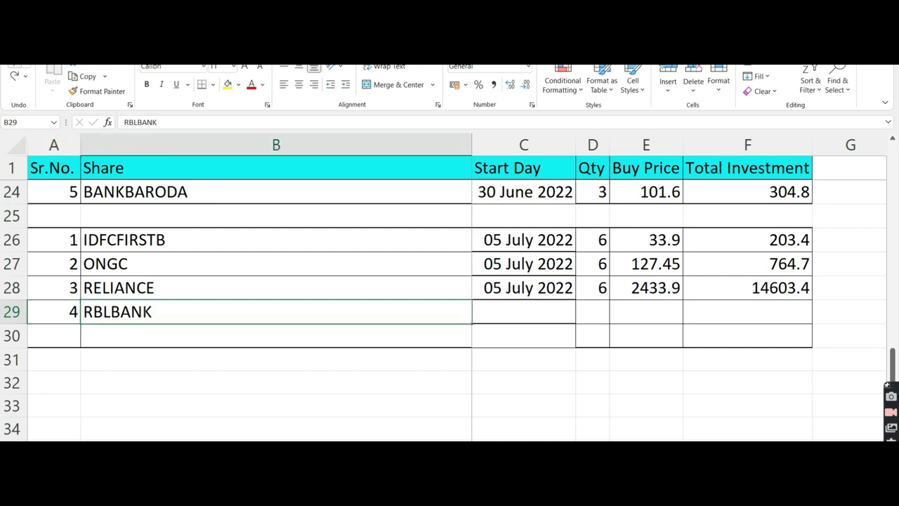
key("Tab")
key("ctrl+d")
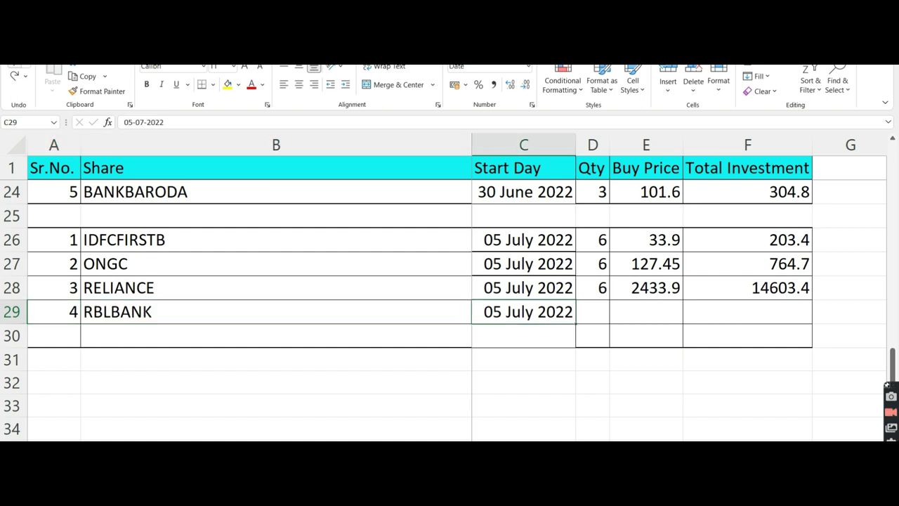
Set RBLBANK's quantity to 5 and buy price to 85.85, and copy the Total Investment formula from the row above
key("Tab")
type("5")
key("Tab")
type("85.85")
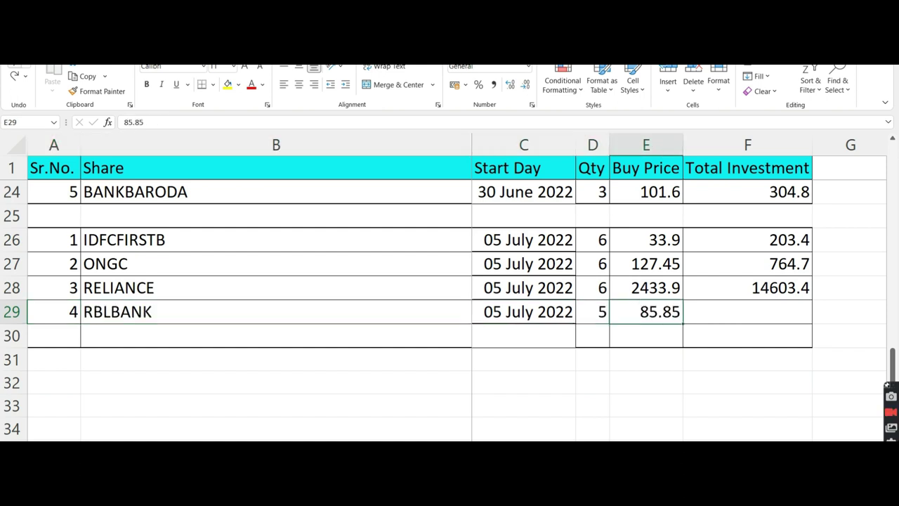
key("Tab")
key("ctrl+d")
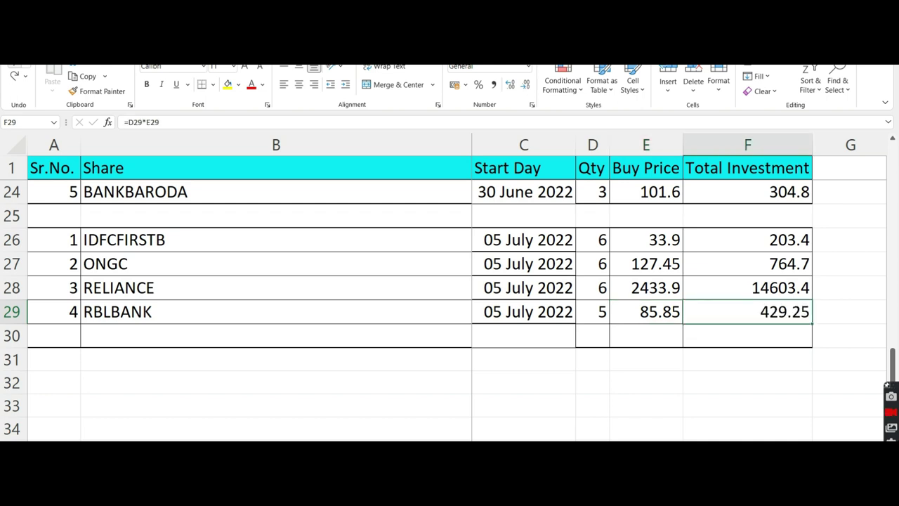
Add TATAMOTORS in row 30 as serial number 5, copying the start day 05 July 2022 from the row above
key("Return")
type("5")
key("ctrl+Return")
key("Tab")
type("TATAMOTORS")
key("ctrl+Return")
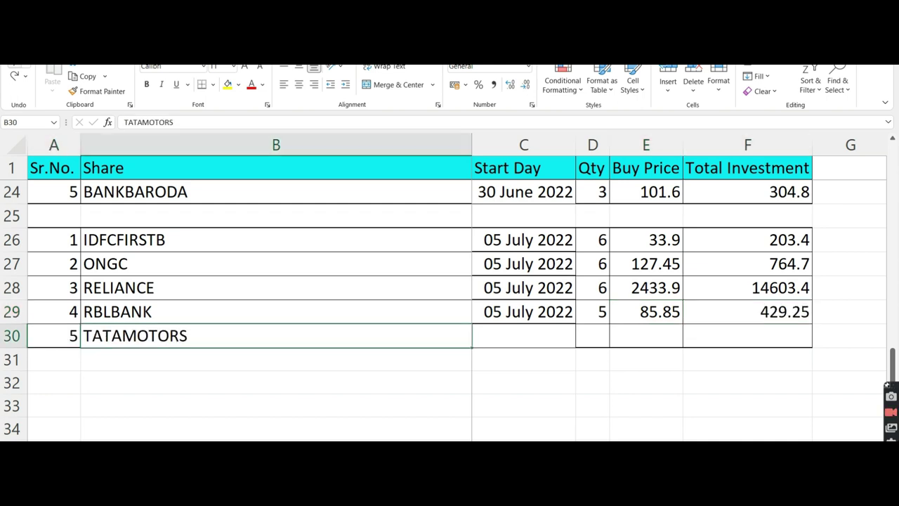
key("Tab")
key("ctrl+d")
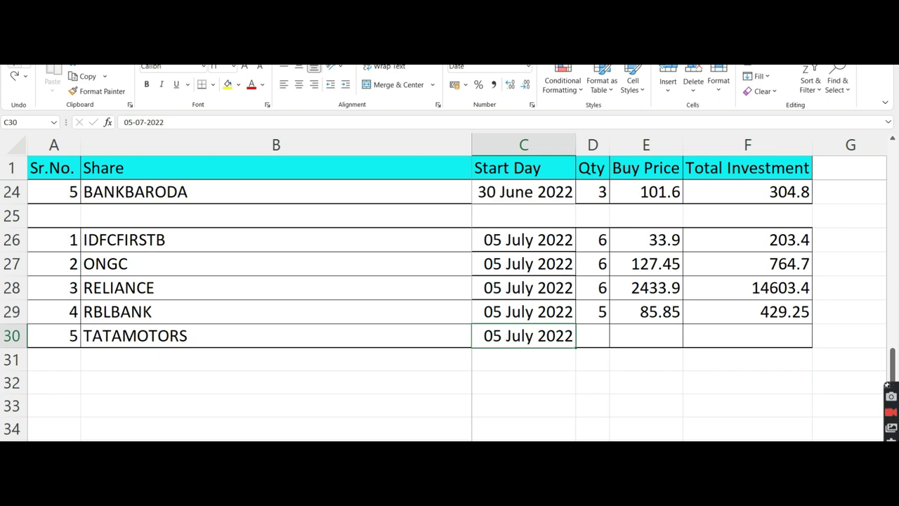
Set TATAMOTORS' quantity to 5 and buy price to 417, and calculate its Total Investment with =D30*E30
key("Tab")
type("5")
key("ctrl+Return")
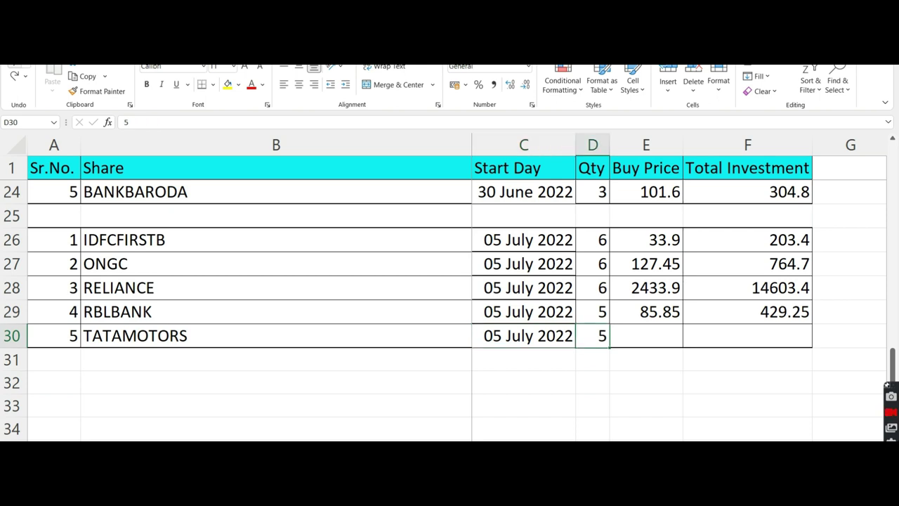
key("Tab")
type("417")
key("ctrl+Return")
key("Tab")
type("=D30*E30")
key("ctrl+Return")
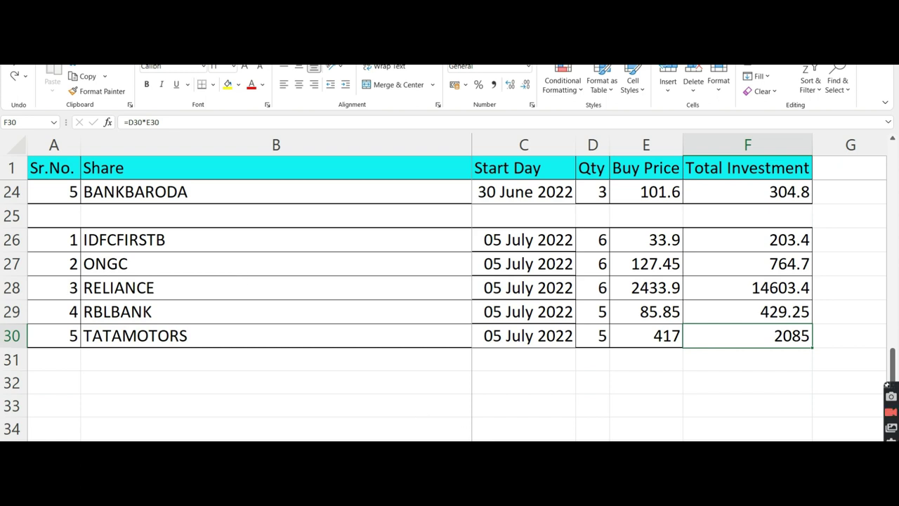
Switch to the Zerodha Kite positions page and open the Fundamentals overview of the ONGC position
left_click(449, 421)
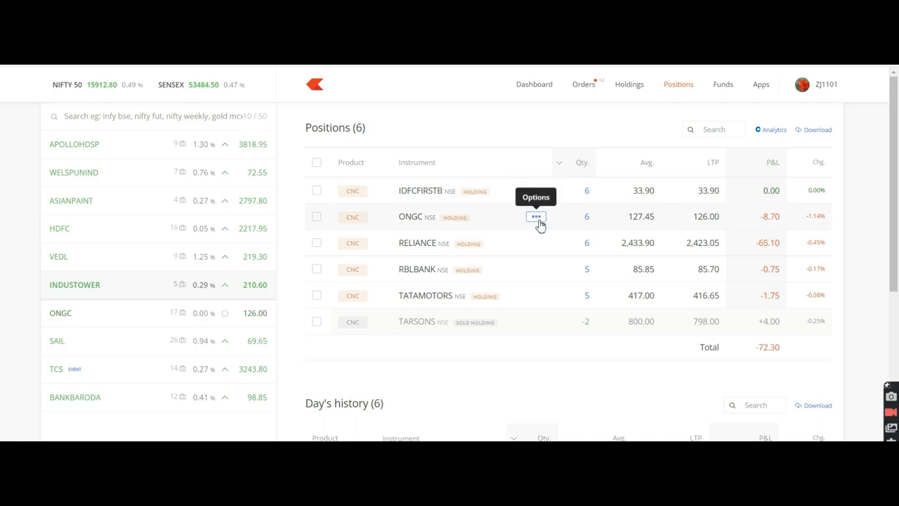
left_click(537, 218)
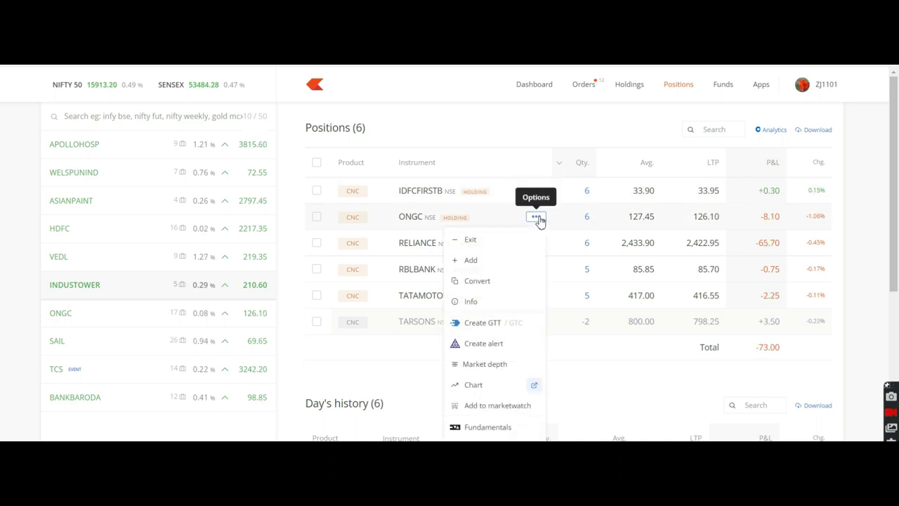
left_click(496, 428)
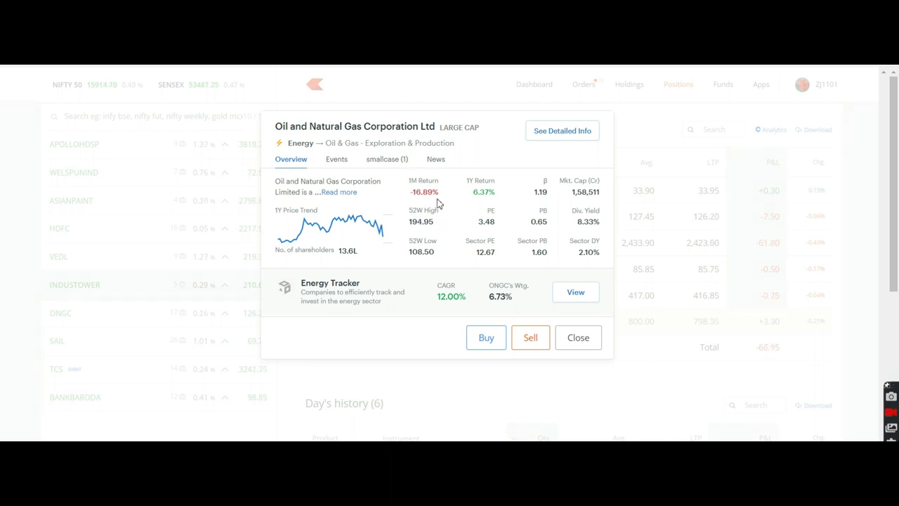
Open ONGC's detailed information page and view its price chart over one week and one month
left_click(563, 134)
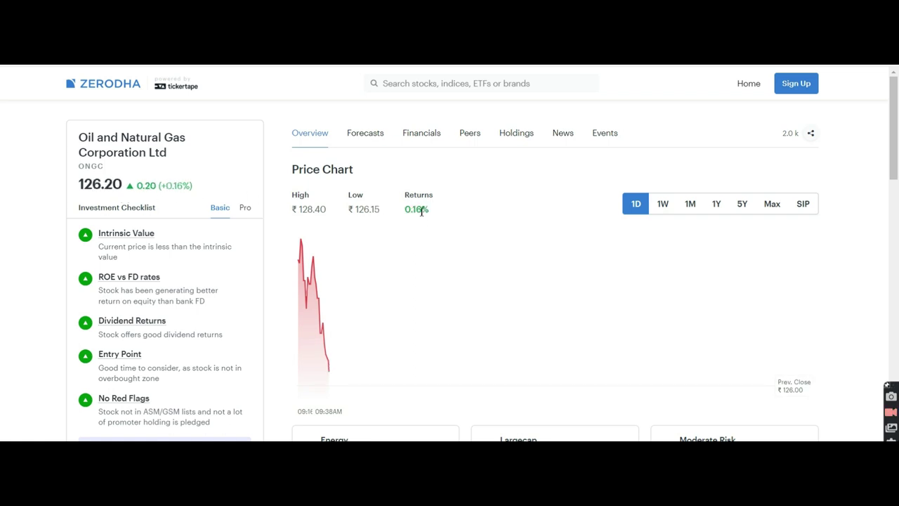
left_click(663, 204)
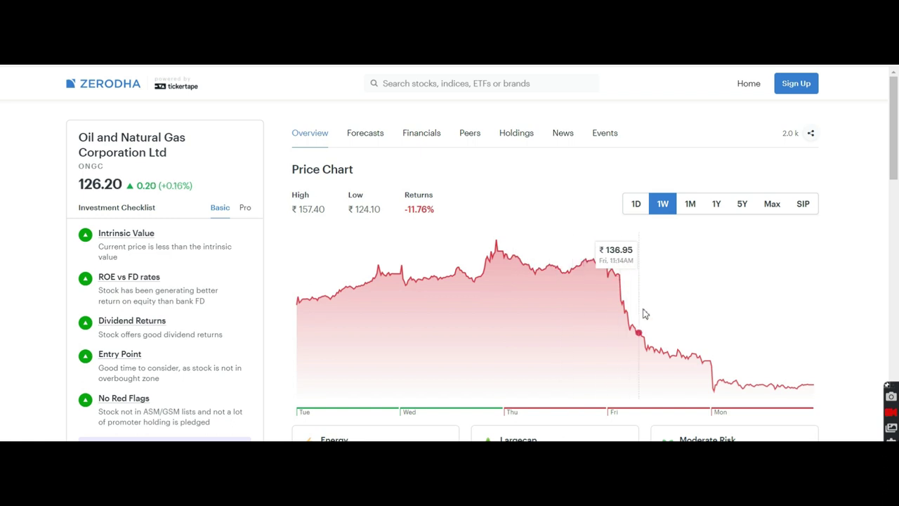
left_click(692, 205)
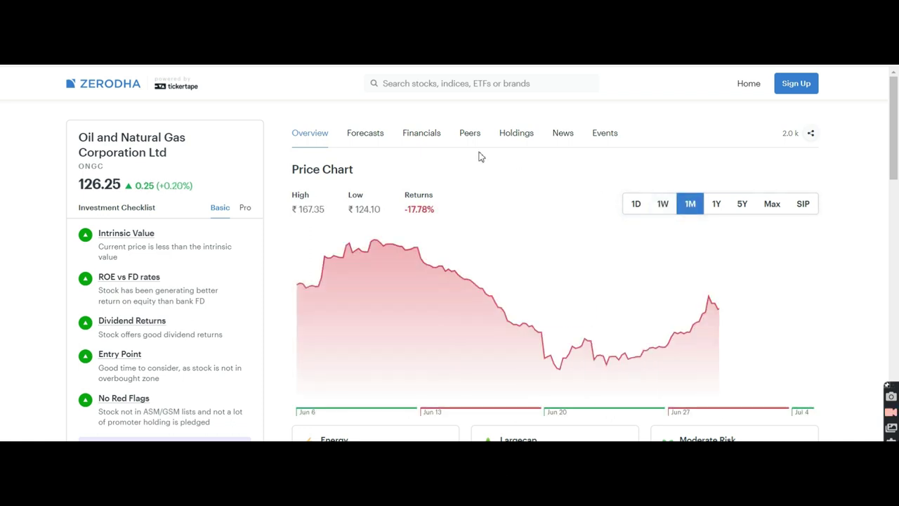